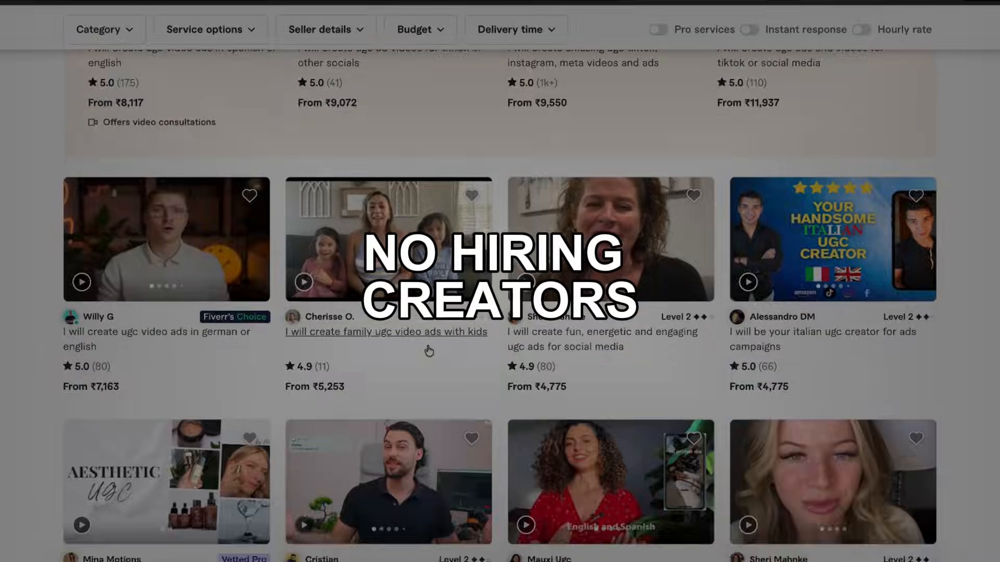
scroll(429, 352, "down", 3)
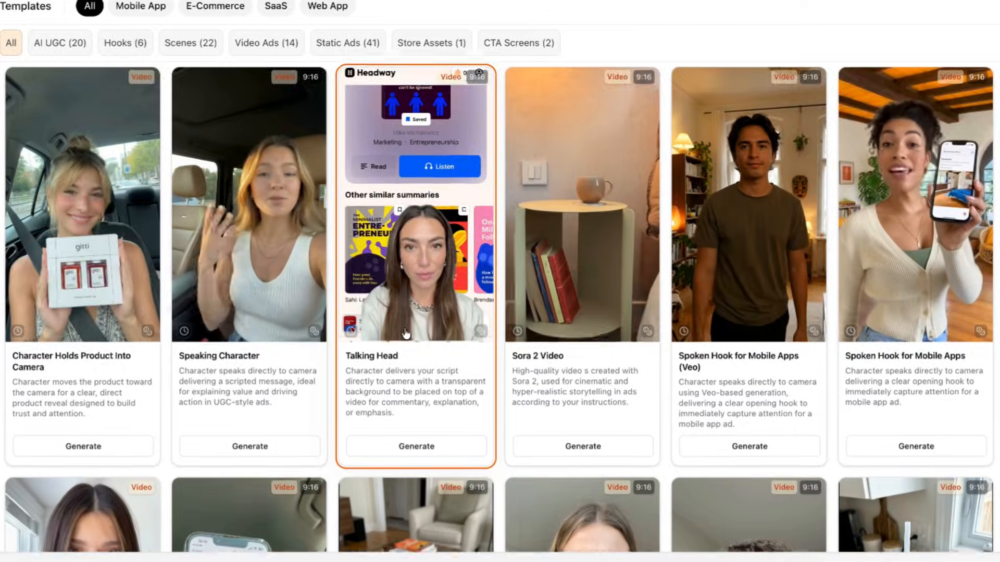
scroll(405, 334, "down", 4)
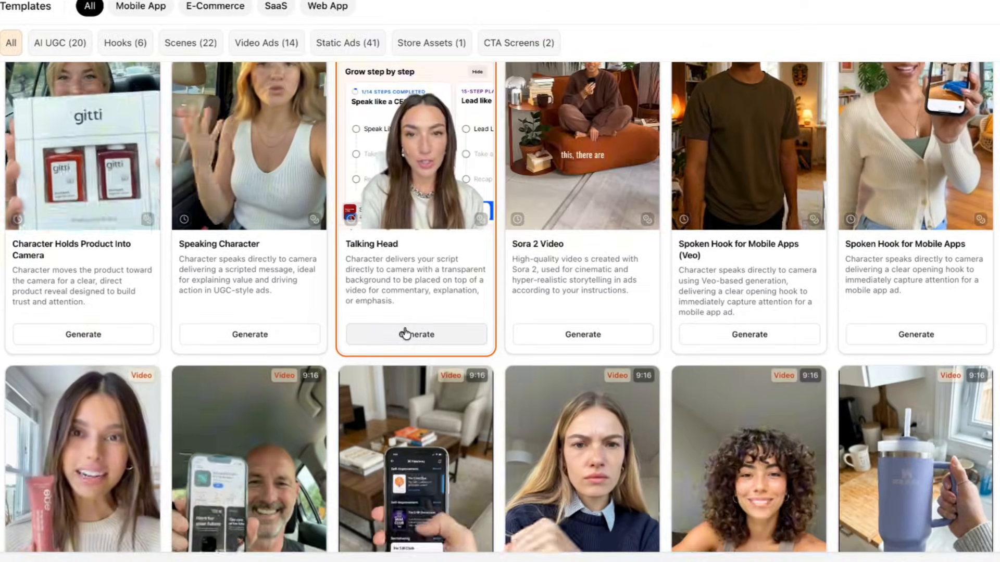
scroll(405, 333, "down", 2)
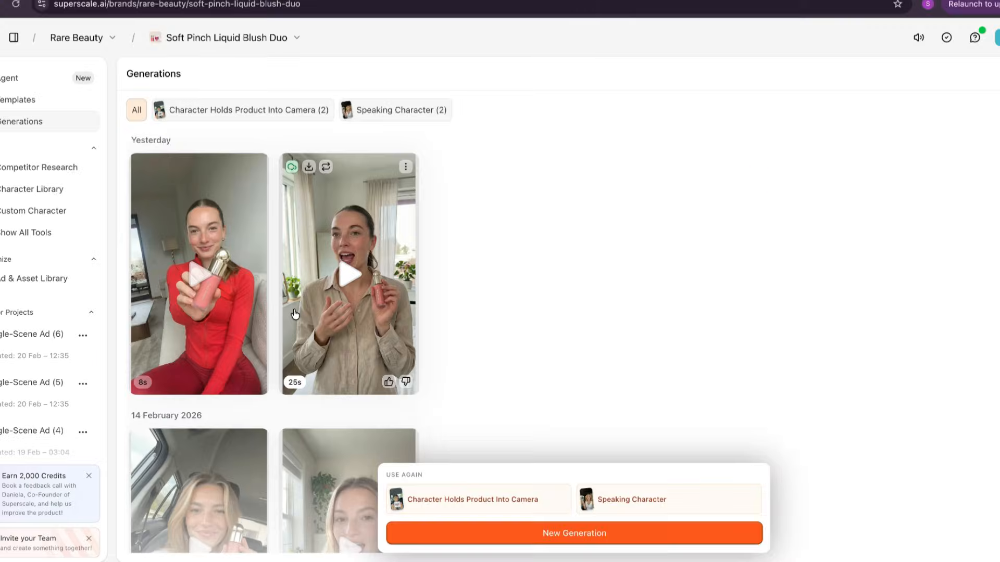
scroll(658, 417, "down", 5)
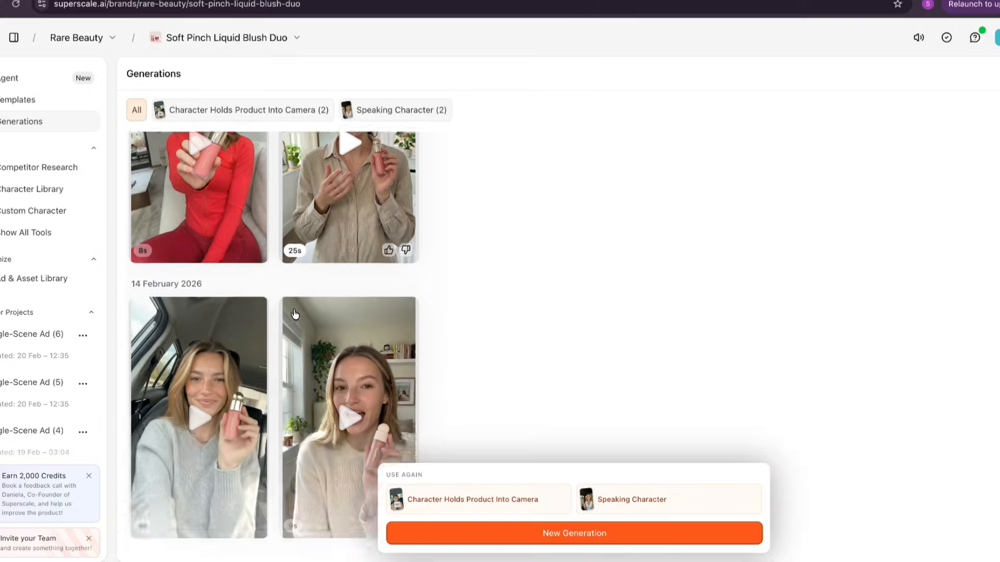
Start a new generation for the Soft Pinch Liquid Blush Duo and browse the available ad templates.
left_click(567, 537)
scroll(476, 252, "down", 3)
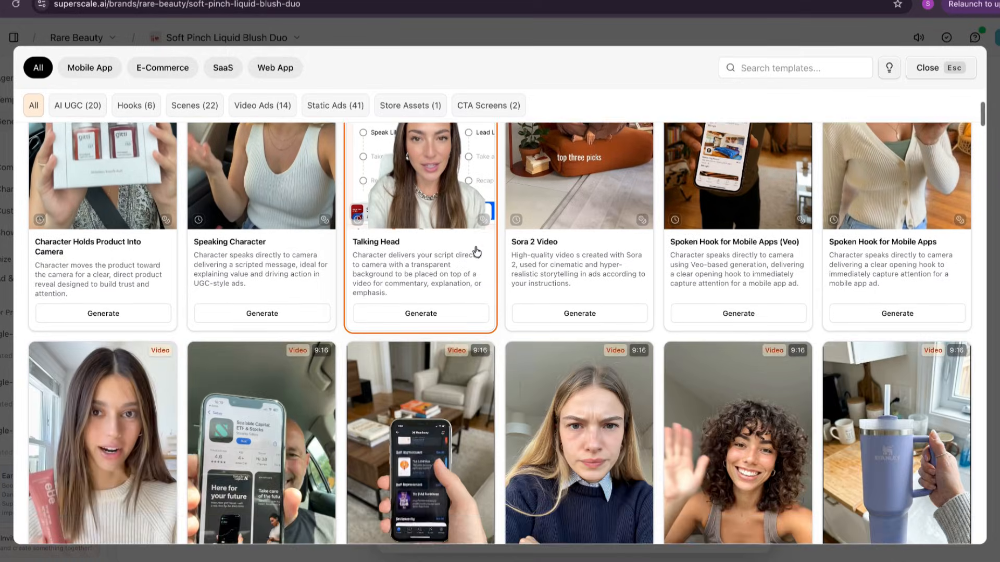
scroll(476, 252, "down", 4)
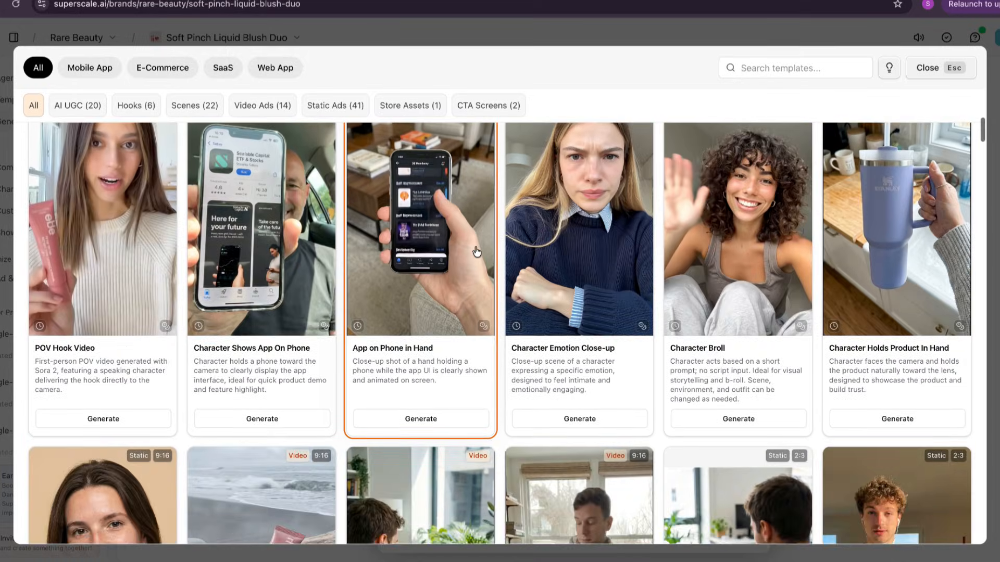
scroll(476, 252, "down", 4)
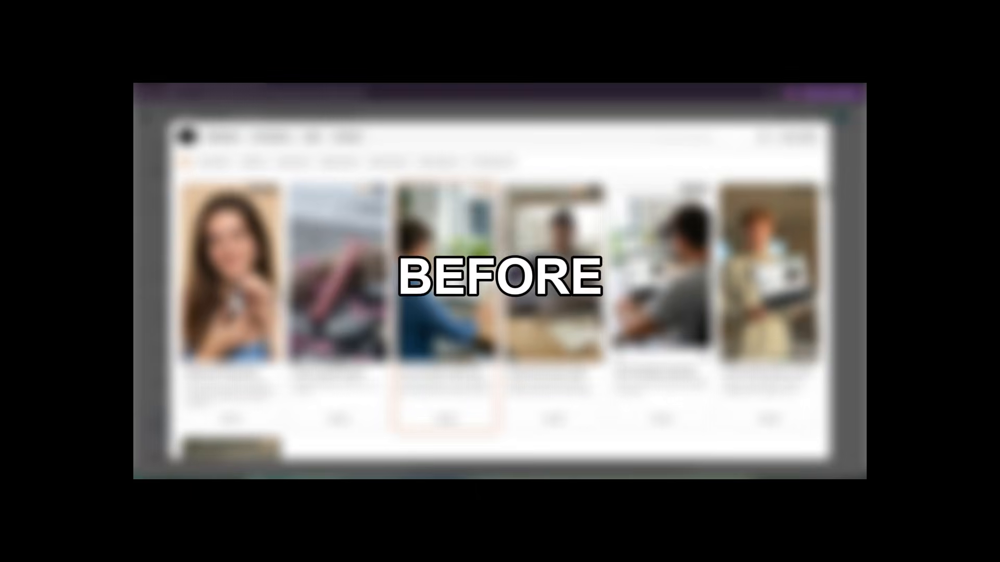
scroll(482, 259, "down", 8)
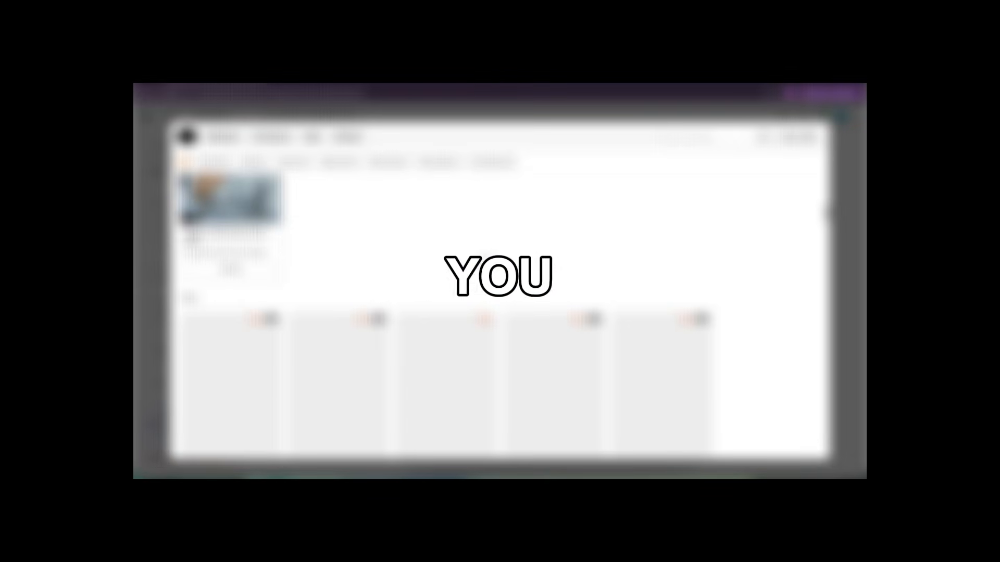
scroll(484, 256, "down", 10)
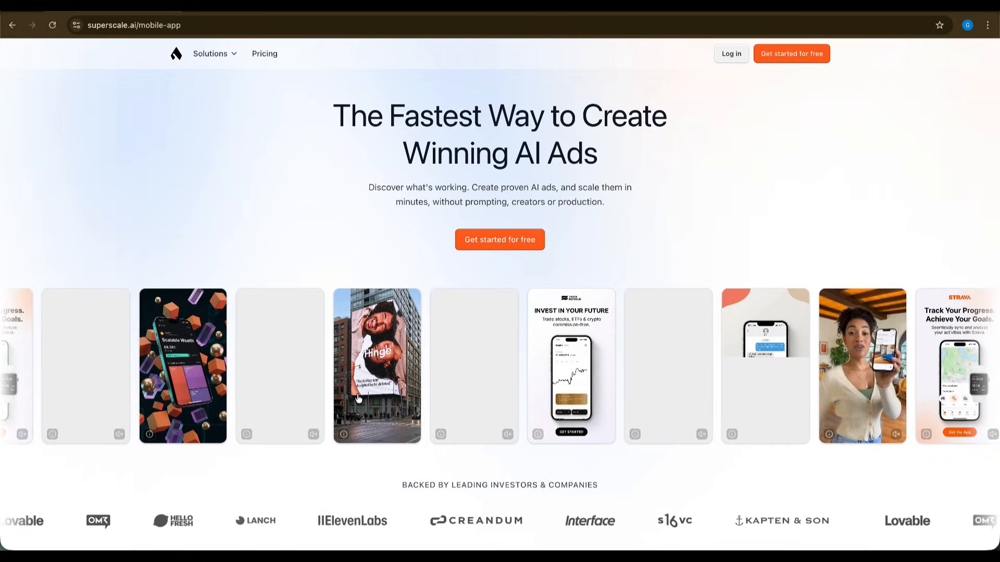
Look through the superscale.ai mobile-app landing page, from the sample ads to the competitor research section.
scroll(359, 398, "down", 10)
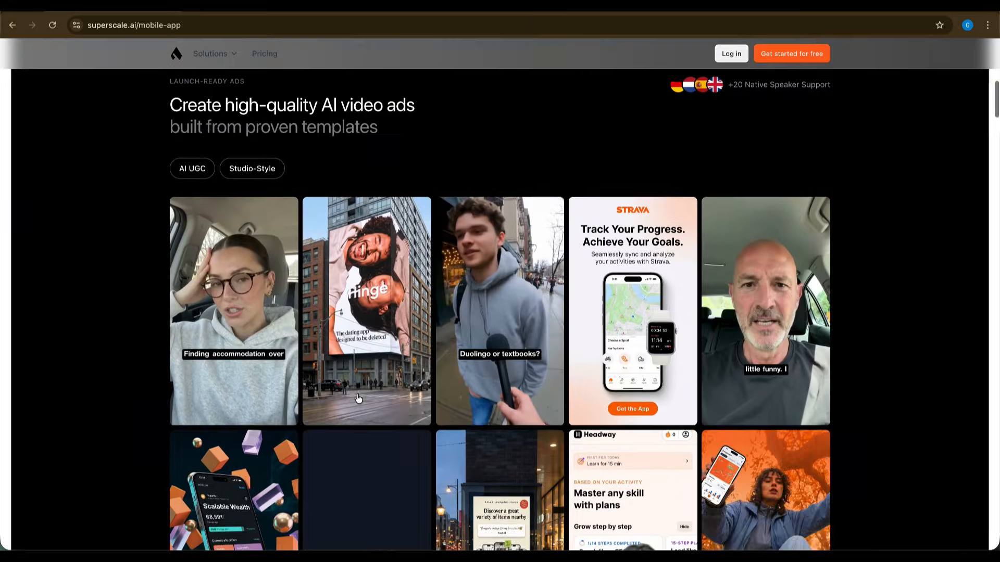
scroll(358, 399, "down", 10)
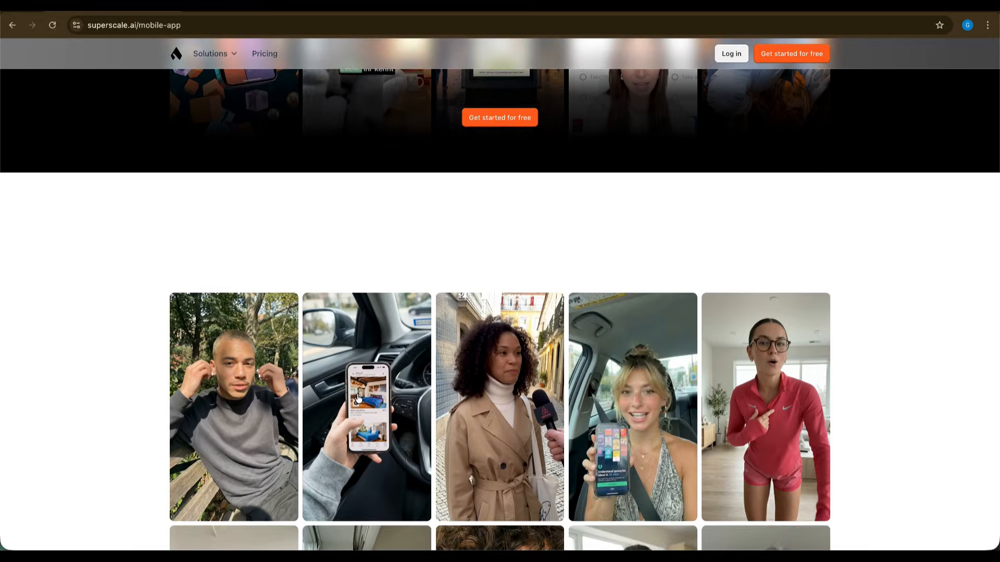
scroll(358, 399, "down", 5)
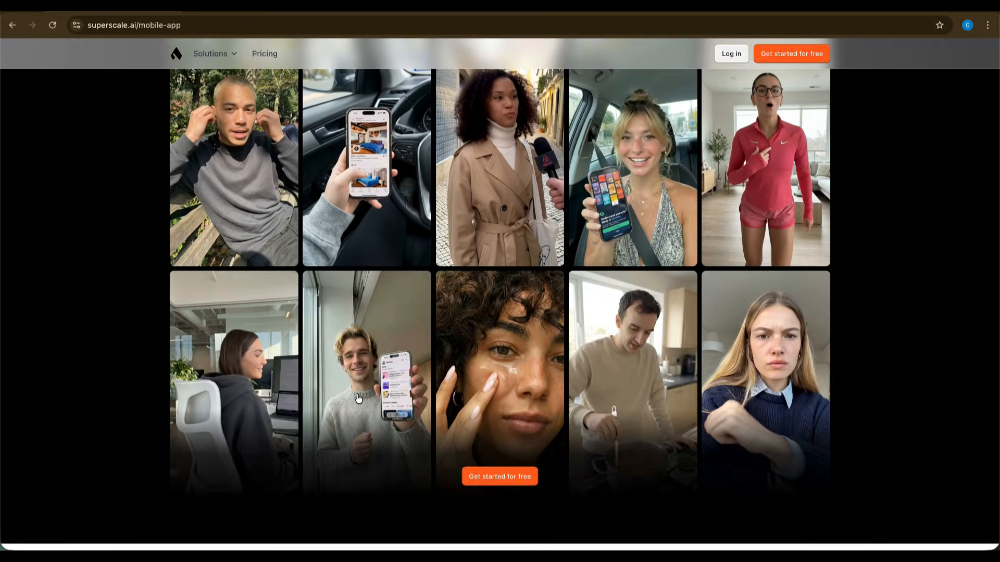
scroll(358, 399, "down", 6)
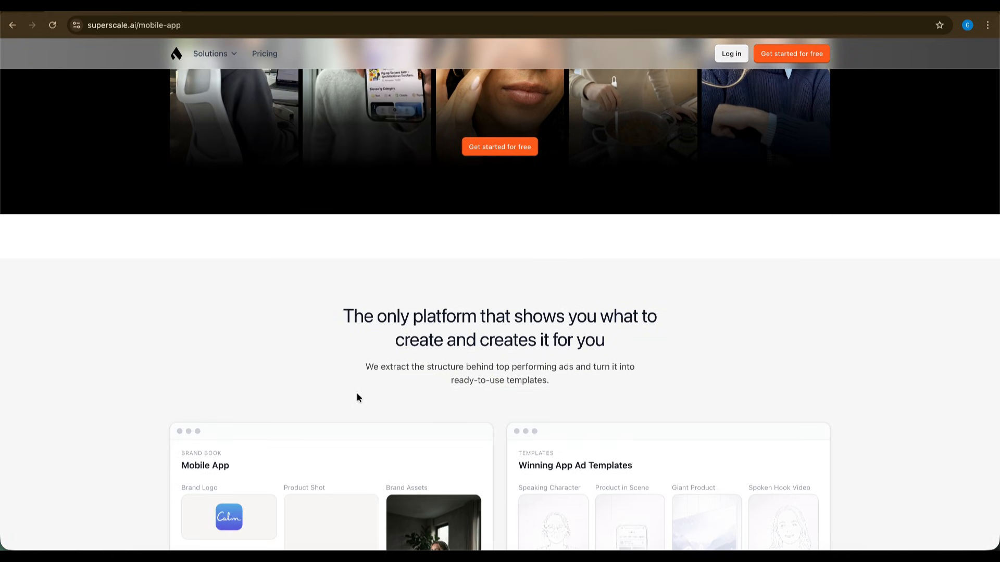
scroll(357, 398, "down", 12)
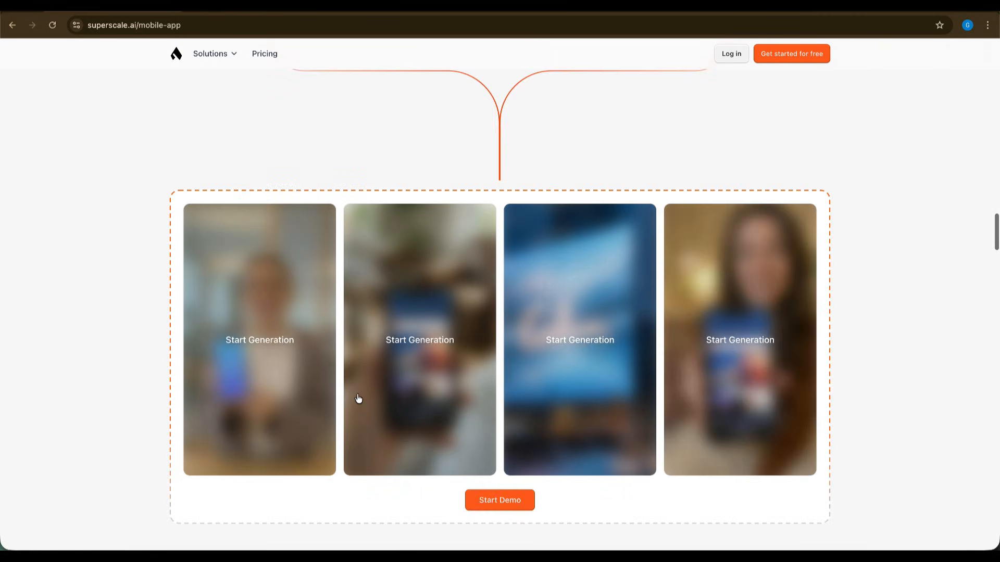
scroll(358, 399, "down", 10)
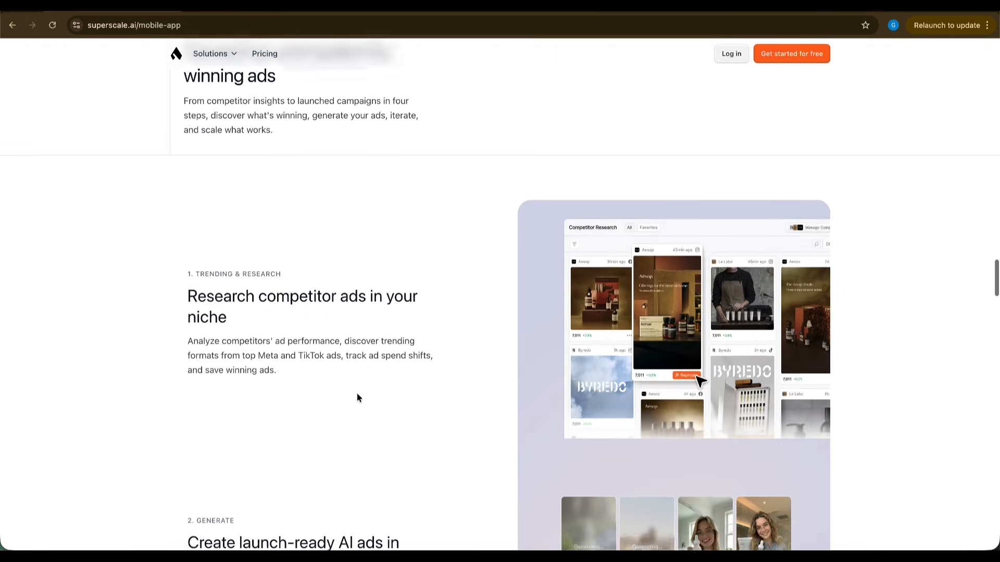
scroll(357, 398, "down", 13)
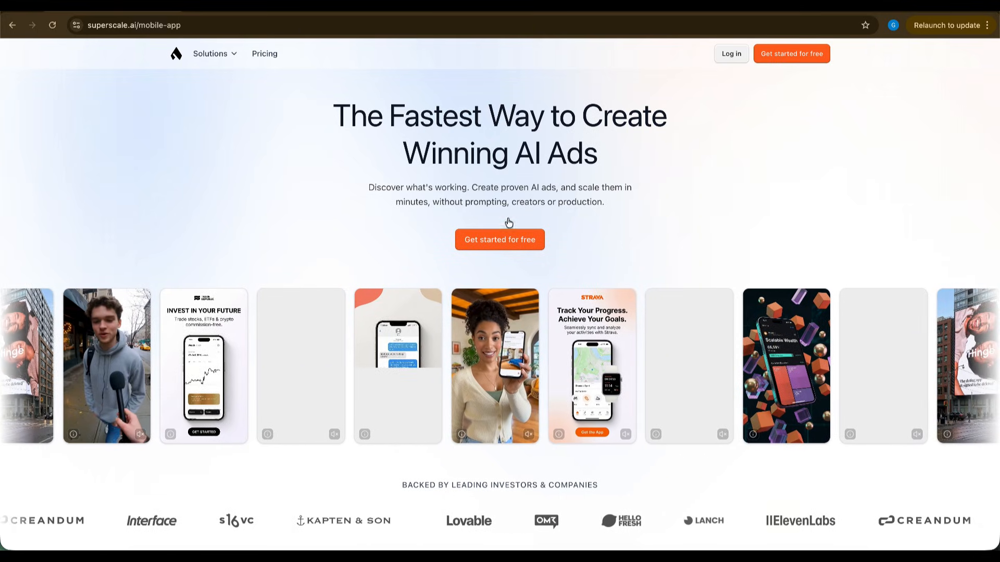
Begin the free onboarding and choose E-Commerce as the product type to create ads for.
left_click(497, 247)
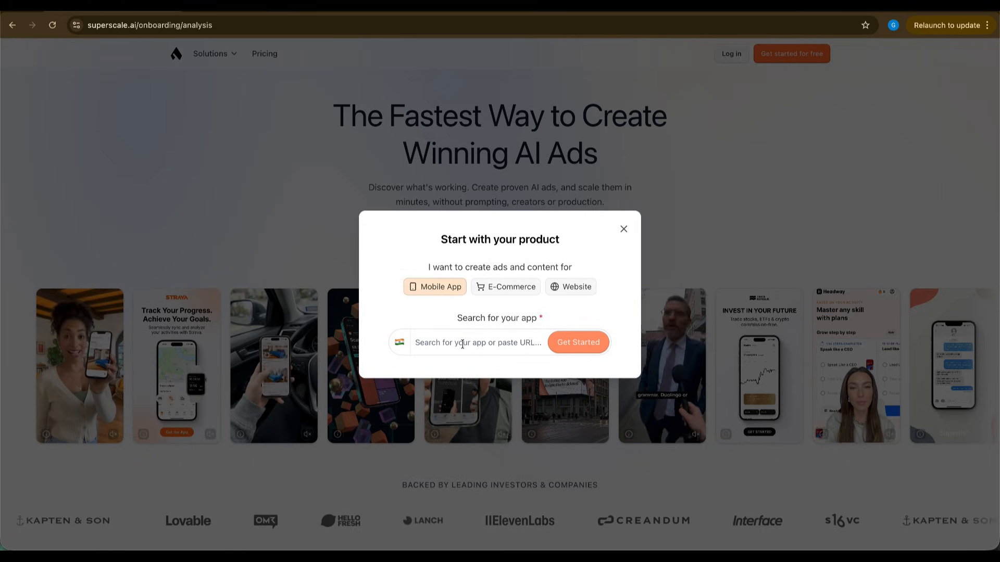
left_click(491, 294)
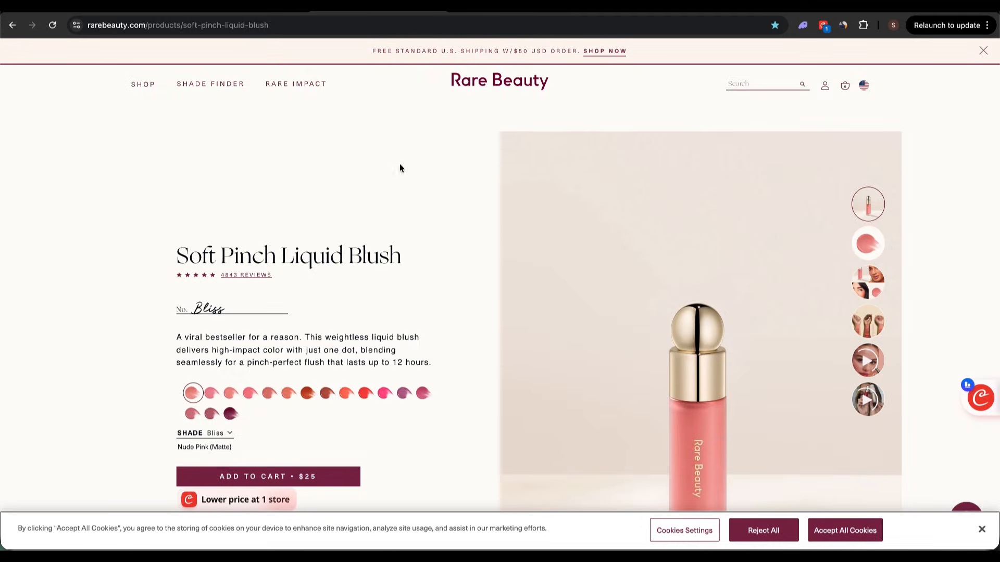
Review Rare Beauty's Soft Pinch Liquid Blush page, copy its URL and submit it as the shop URL in the Superscale onboarding.
scroll(452, 267, "down", 5)
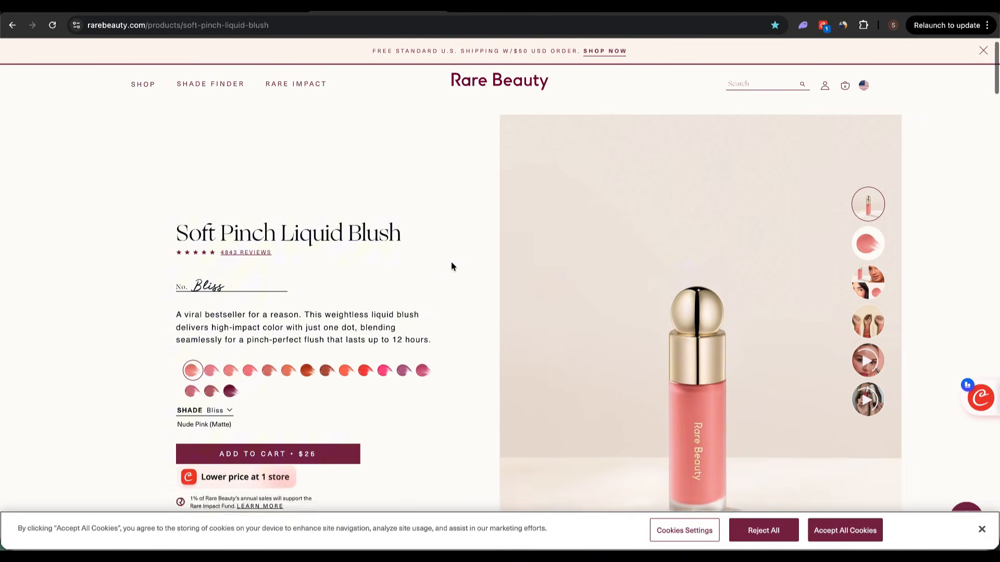
scroll(451, 266, "down", 15)
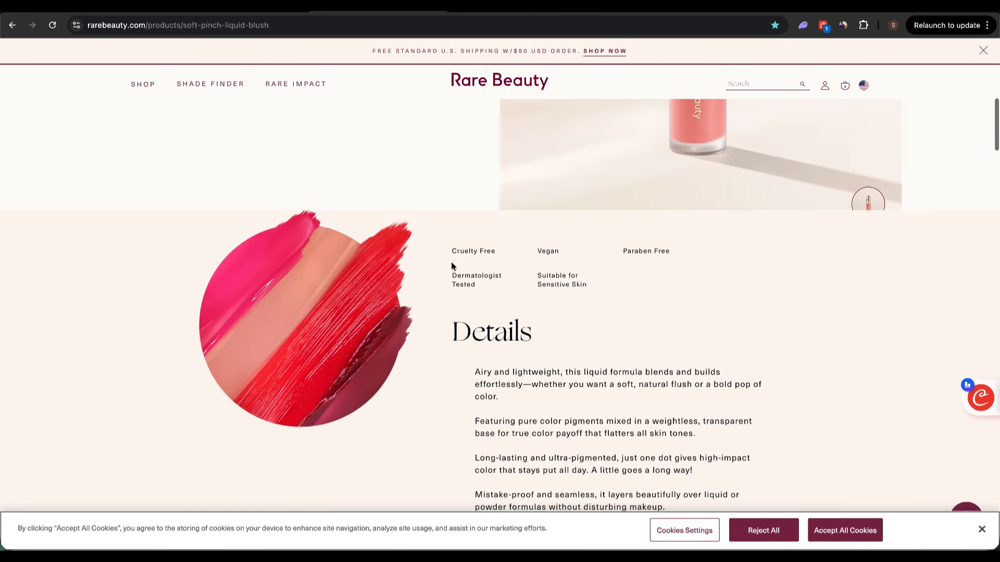
scroll(451, 267, "down", 8)
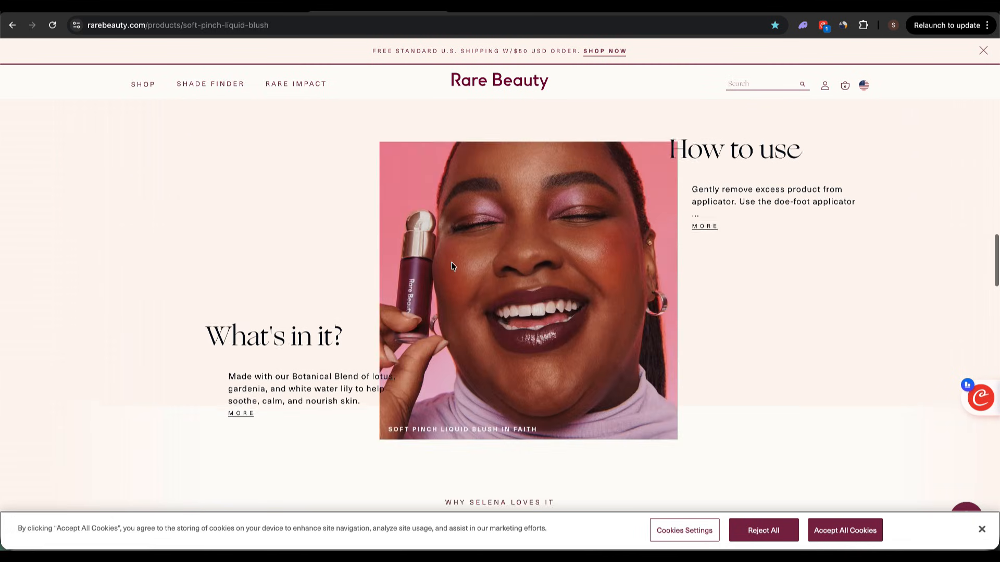
scroll(451, 265, "down", 5)
scroll(451, 261, "up", 20)
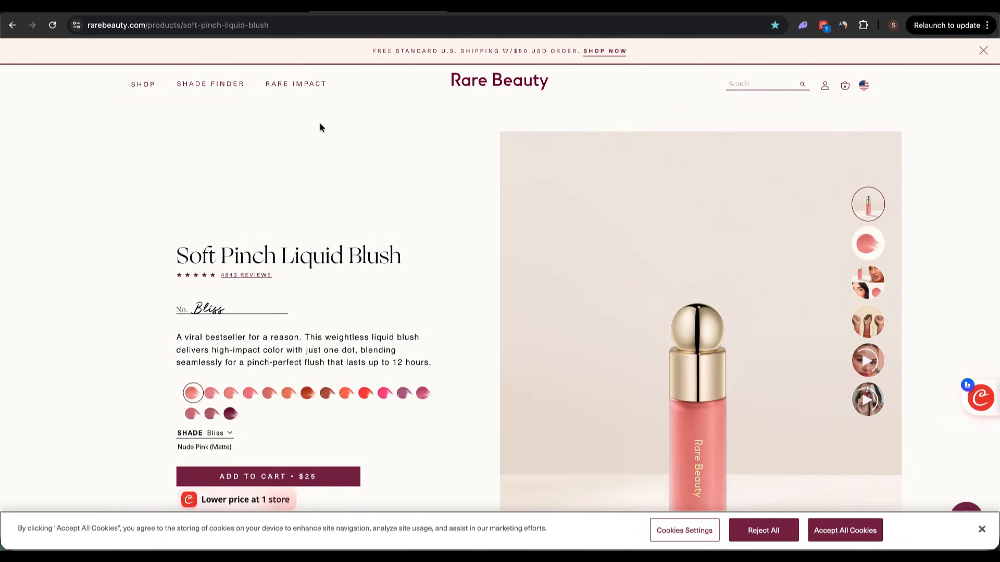
left_click(400, 27)
key("super+c")
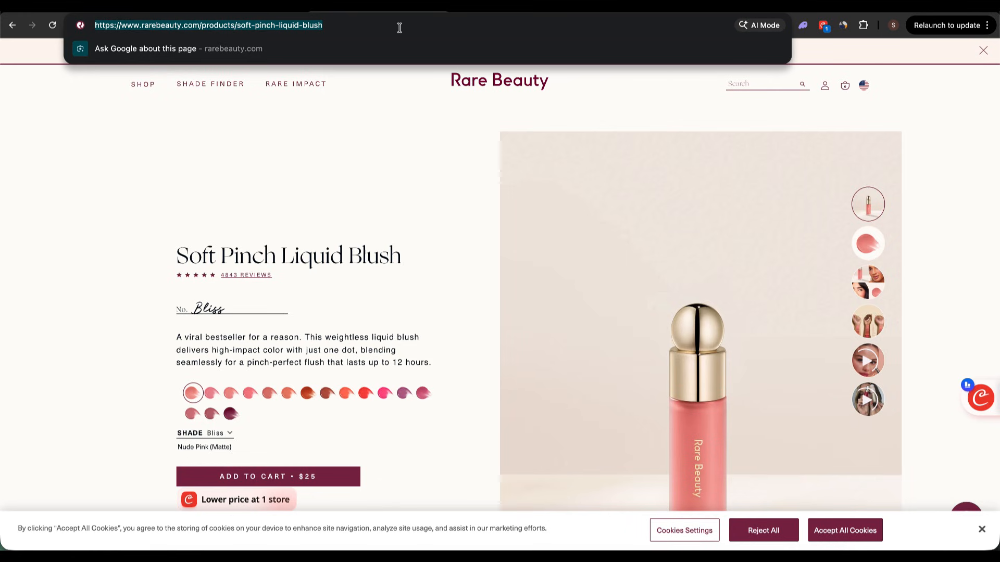
key("ctrl+Right")
left_click(458, 339)
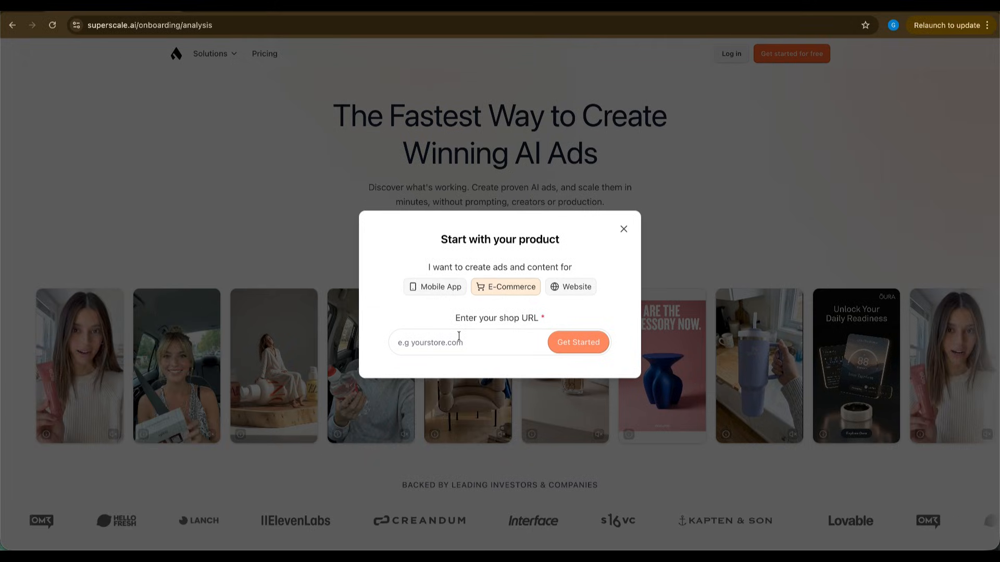
key("super+v")
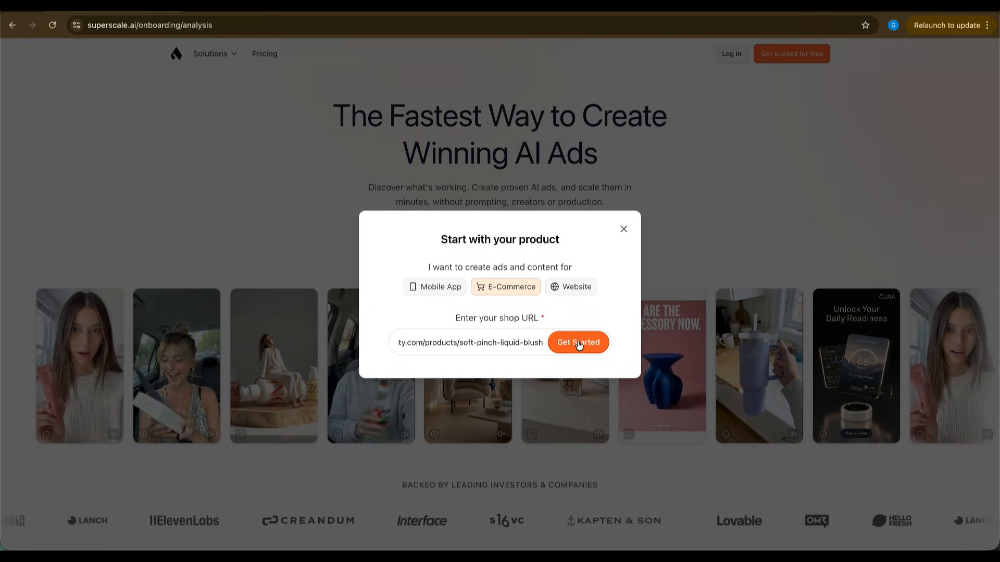
left_click(596, 341)
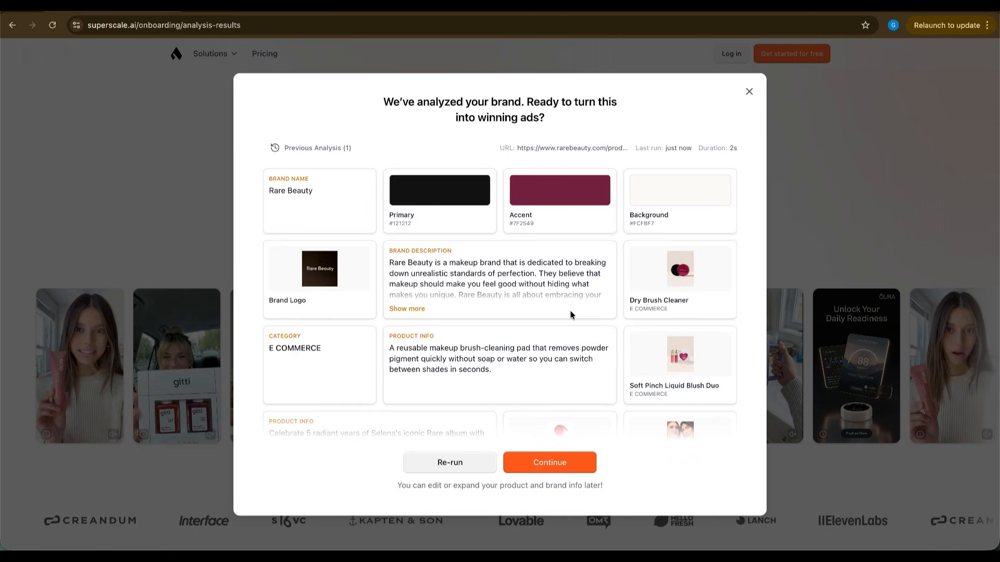
Review and accept the Rare Beauty brand analysis, and choose Google as the sign-up method for the free account.
scroll(554, 346, "down", 10)
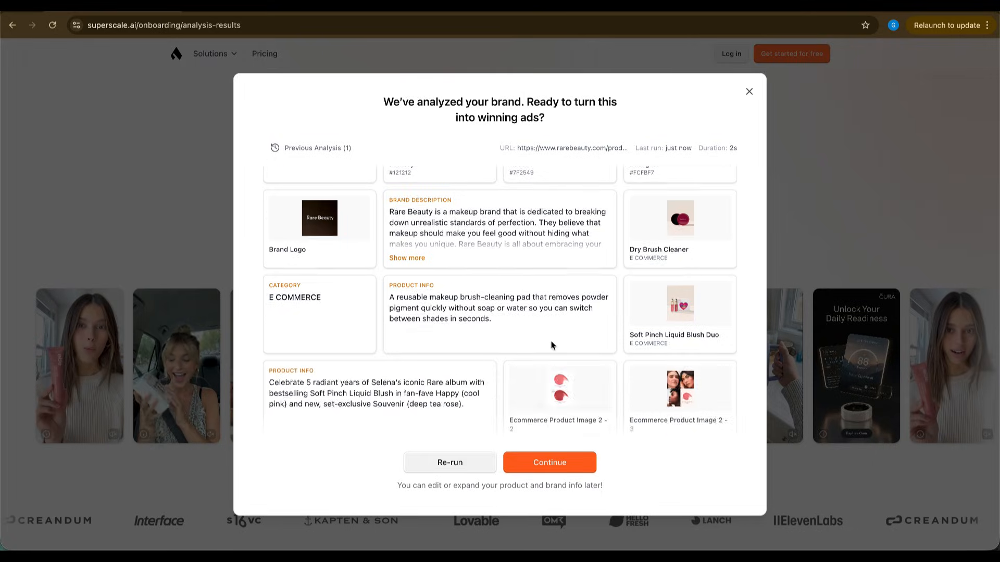
left_click(547, 463)
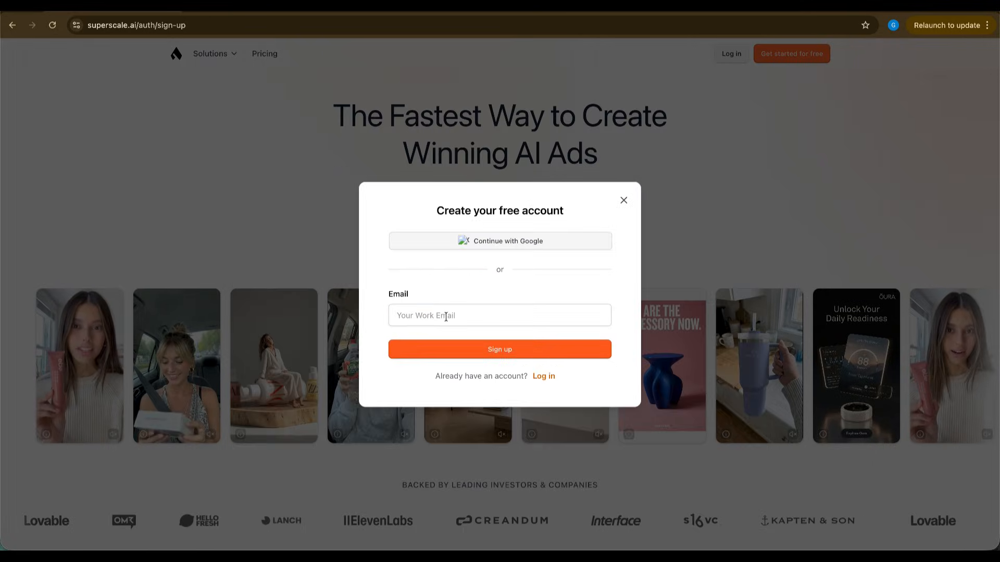
left_click(494, 242)
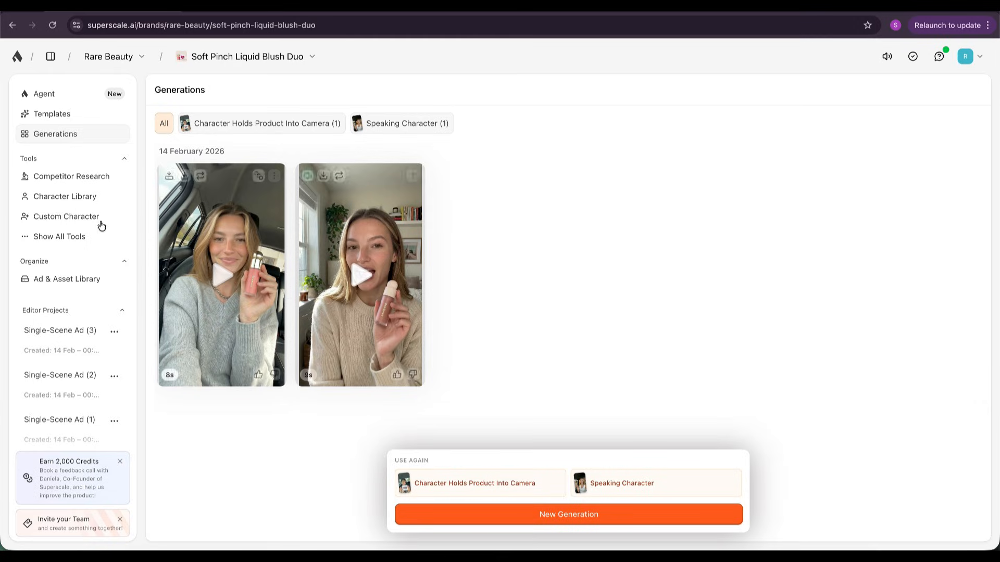
Add fentybeauty, Haus Labs by Lady Gaga and rem beauty as competitors in Competitor Research and save them.
left_click(69, 183)
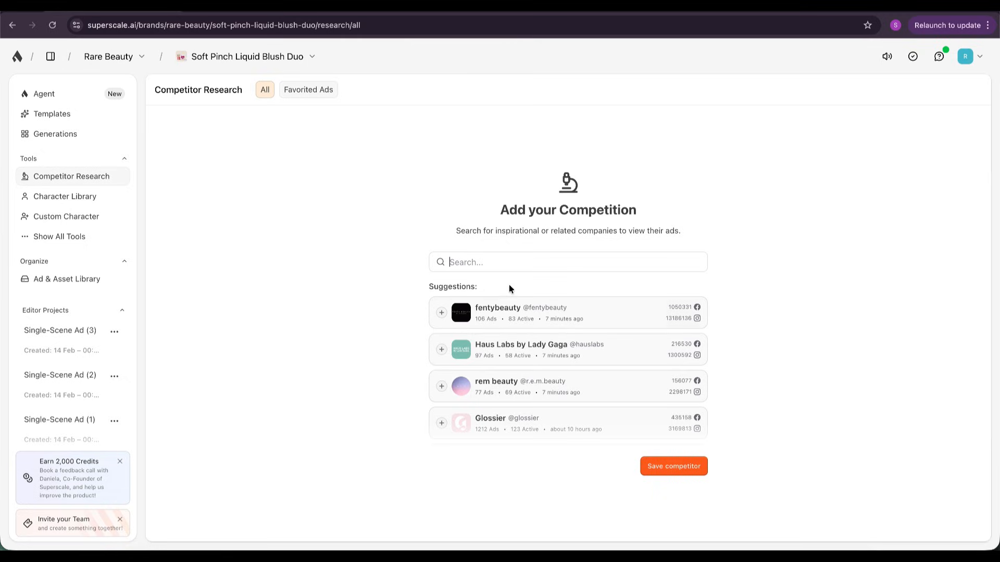
left_click(441, 312)
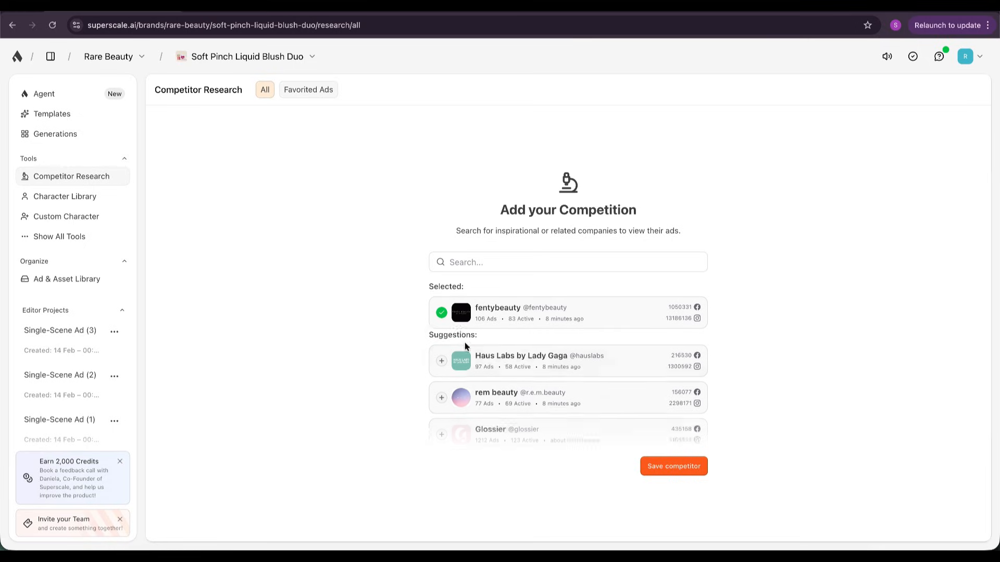
left_click(441, 356)
left_click(443, 410)
left_click(446, 405)
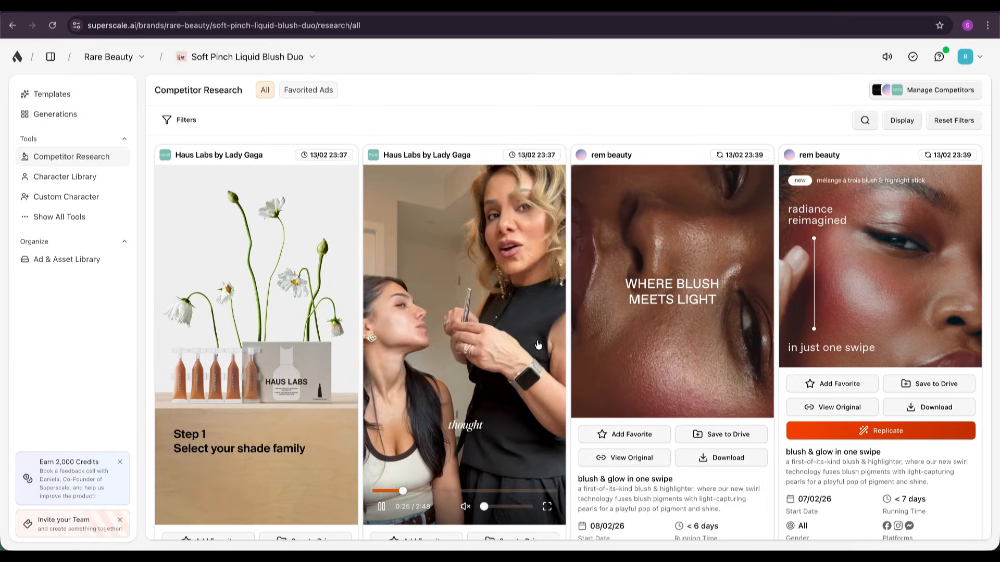
Browse the competitors' collected ads in Competitor Research, checking their creatives, start dates, running times and platforms.
scroll(401, 315, "down", 3)
scroll(401, 314, "down", 20)
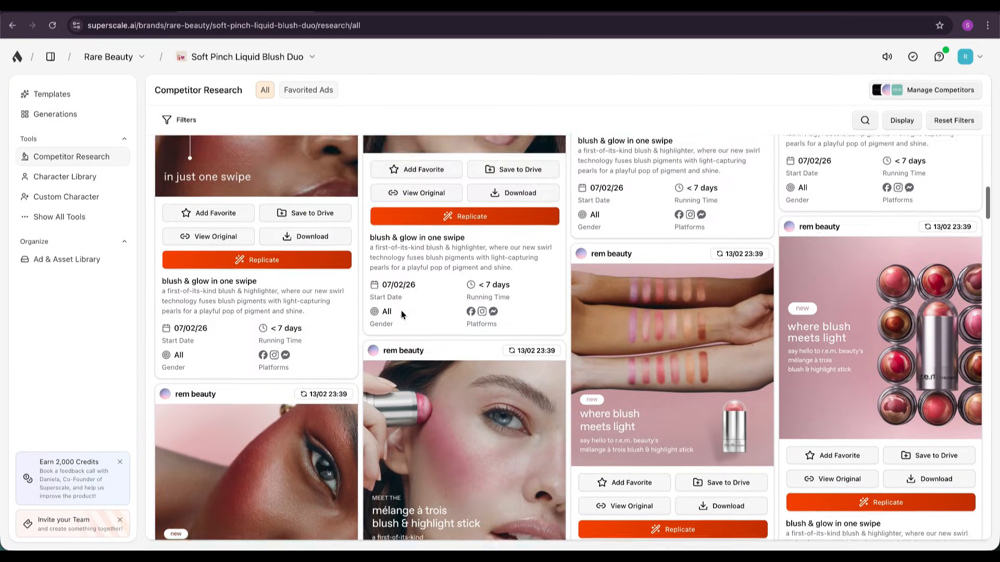
scroll(401, 311, "down", 5)
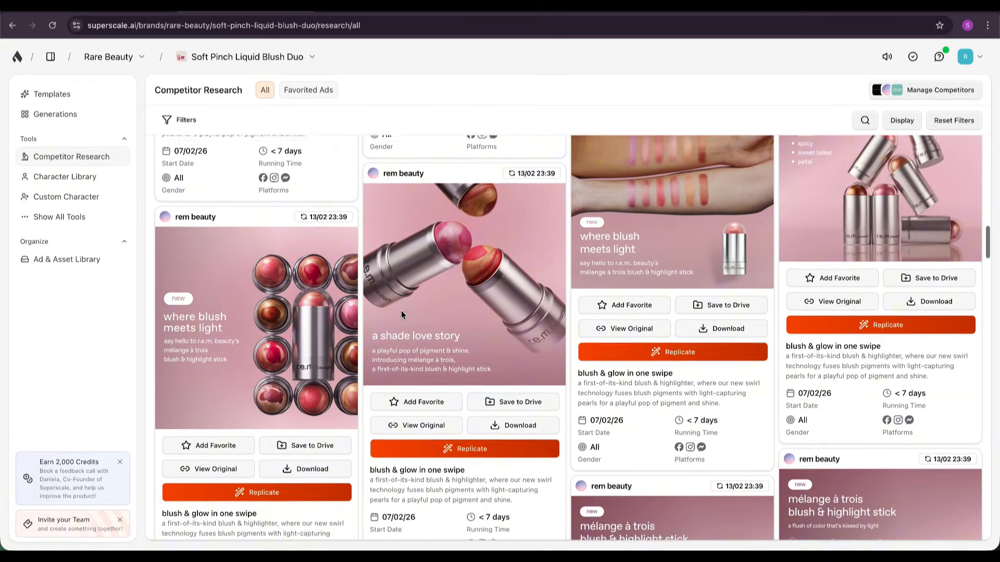
scroll(401, 310, "down", 10)
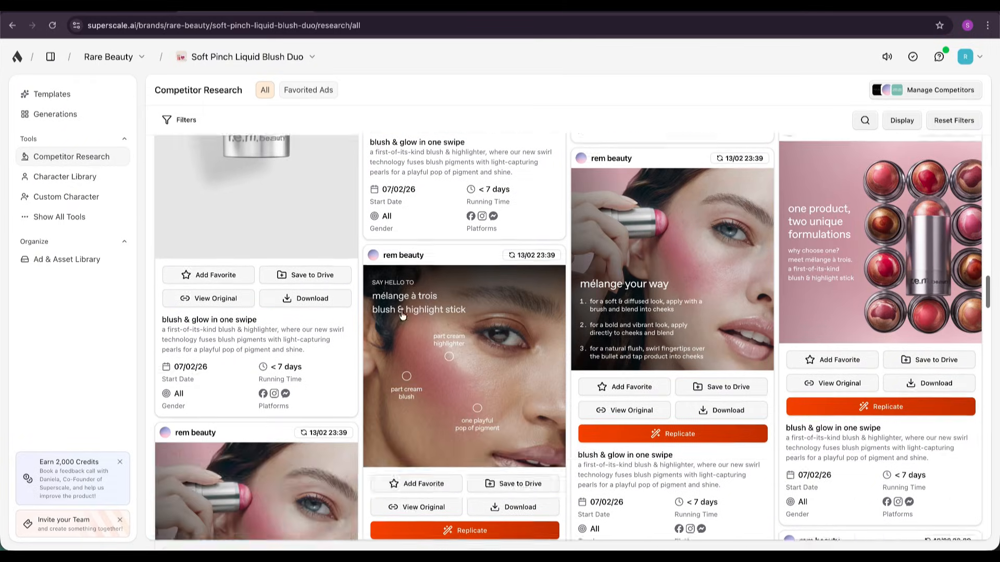
Browse the rem beauty and Haus Labs ads, examining their creatives, running times and the foundation video ad's playback.
scroll(401, 310, "down", 15)
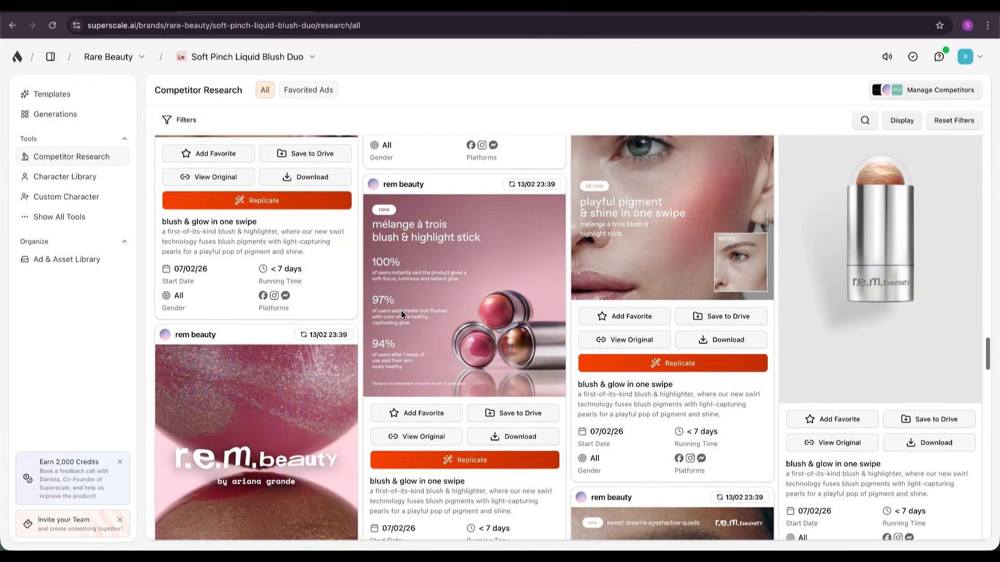
scroll(401, 310, "down", 5)
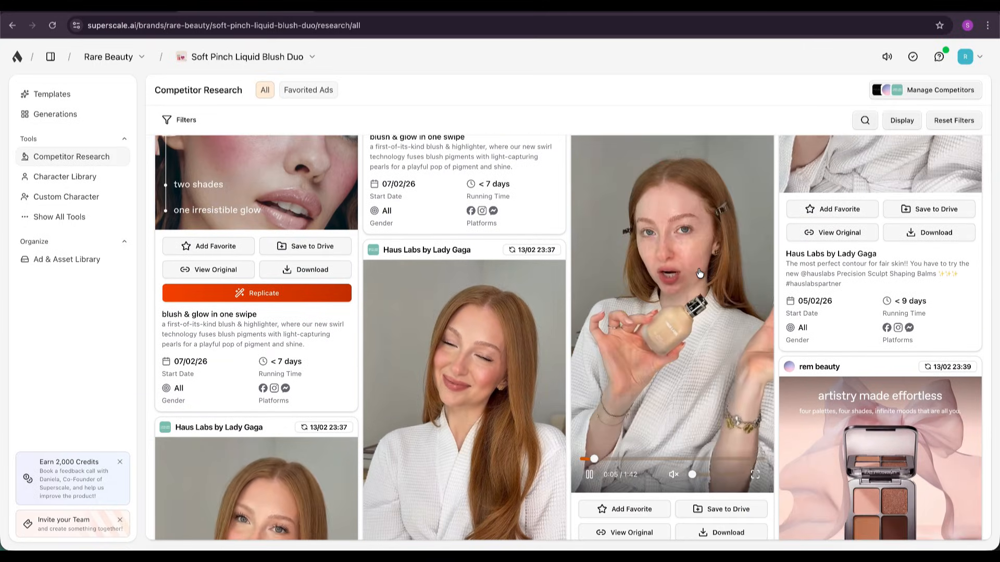
scroll(675, 350, "down", 2)
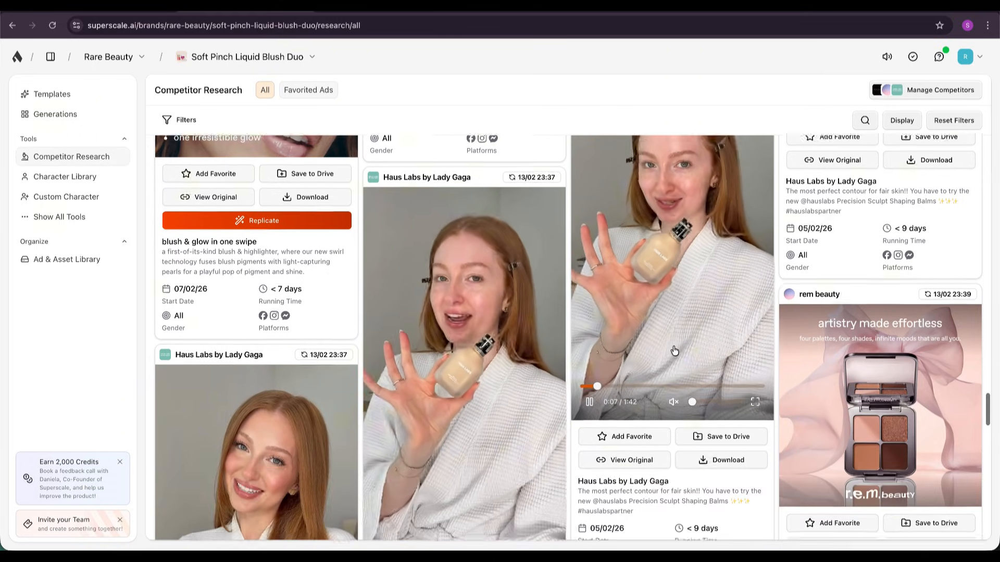
scroll(659, 299, "up", 1)
scroll(662, 302, "up", 1)
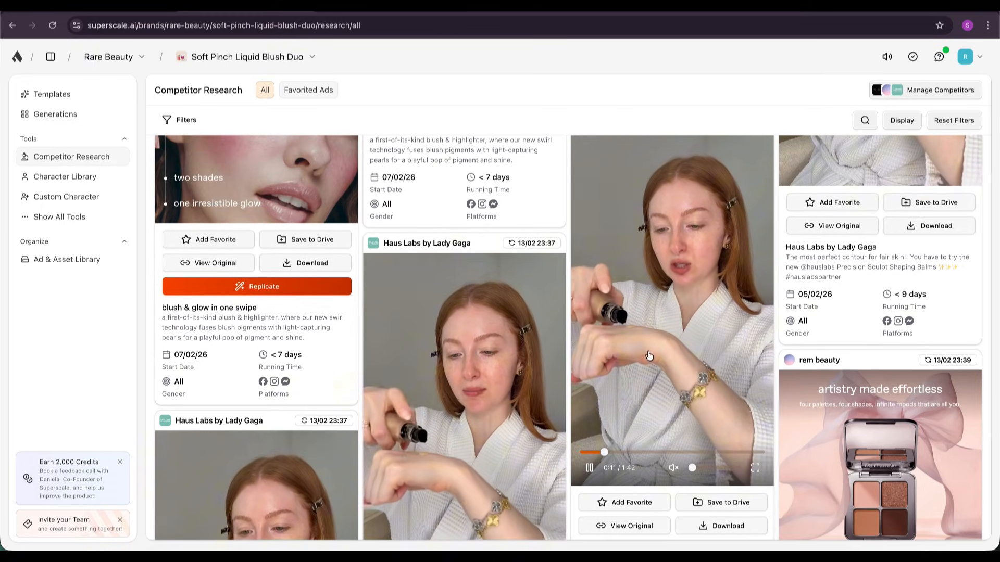
scroll(686, 255, "down", 2)
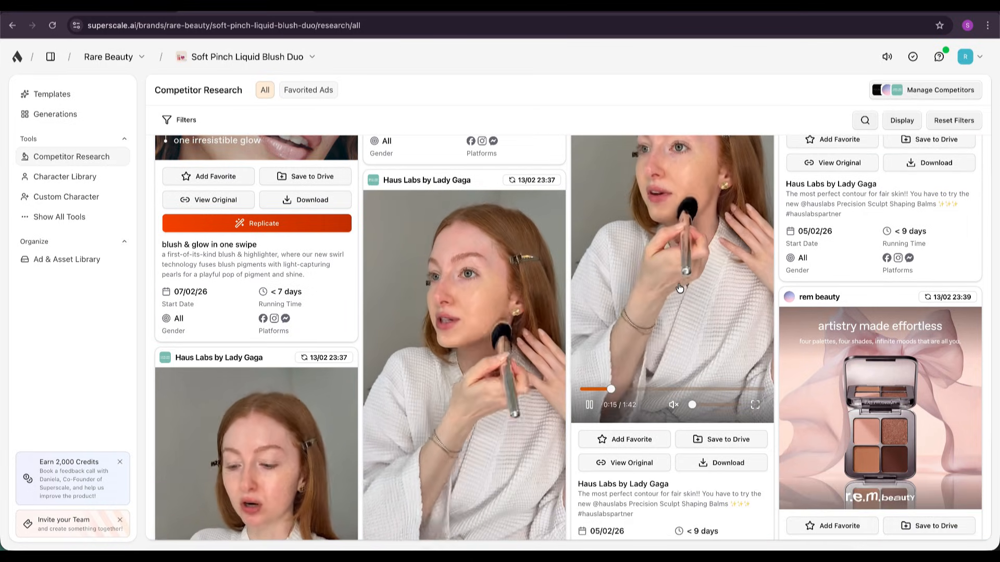
scroll(684, 260, "up", 1)
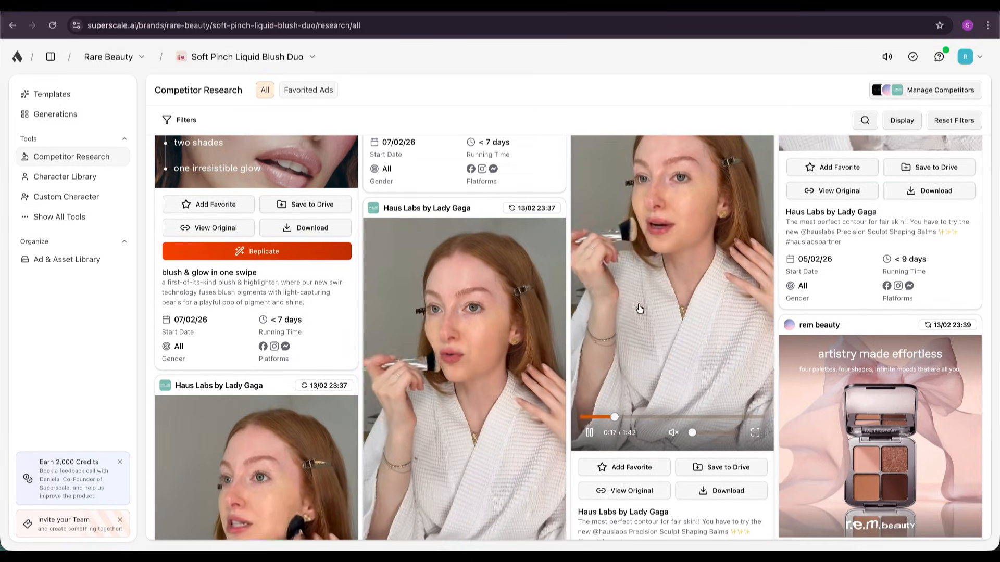
scroll(636, 344, "down", 3)
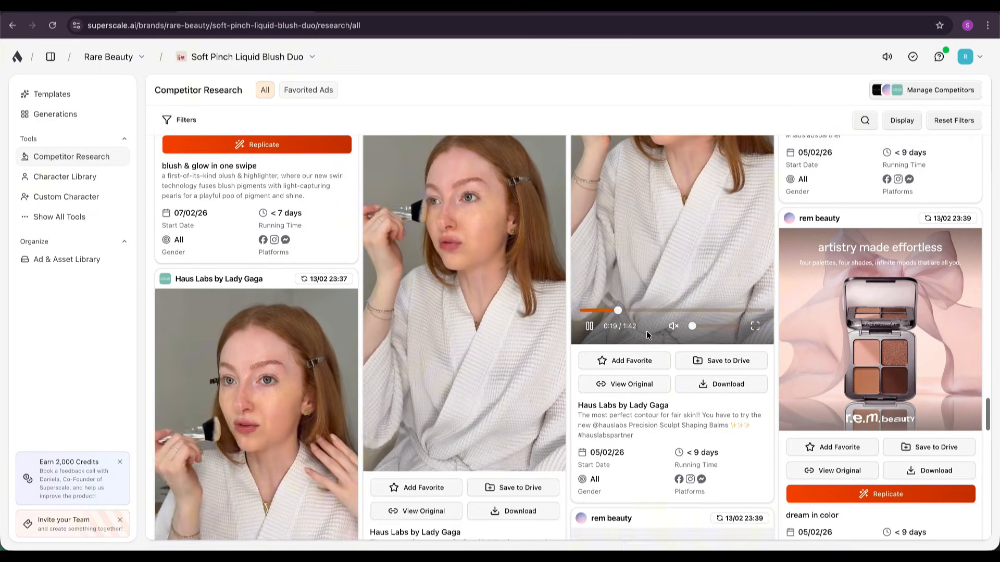
Add the Haus Labs by Lady Gaga Precision Sculpt Shaping Balms video ad to the favorites.
scroll(636, 367, "down", 5)
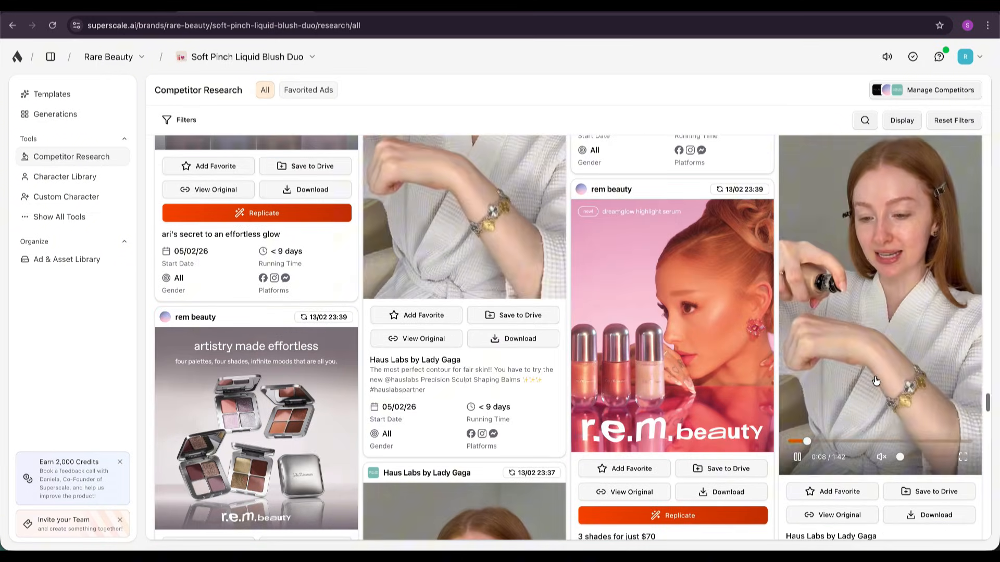
scroll(890, 359, "down", 1)
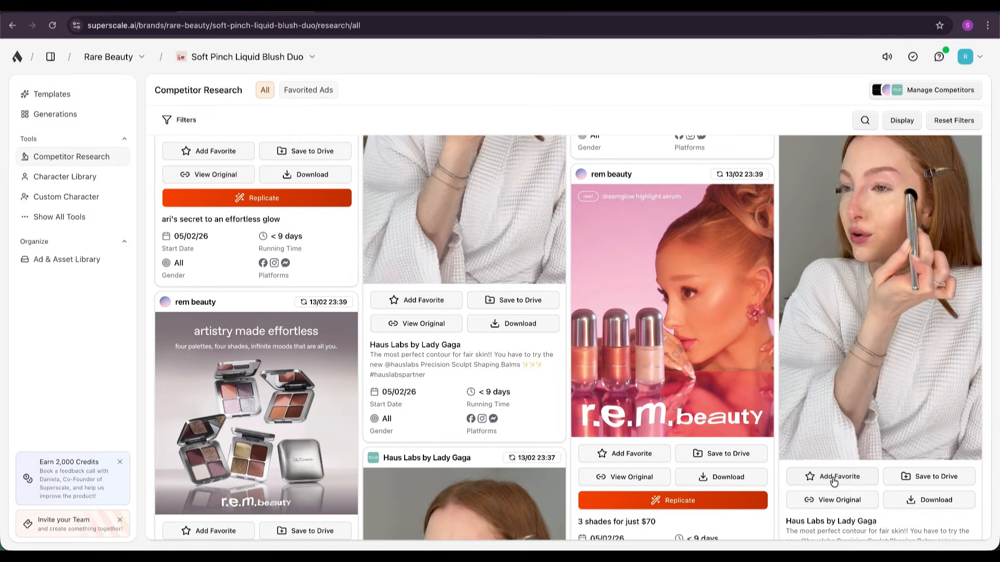
left_click(838, 477)
scroll(931, 484, "down", 1)
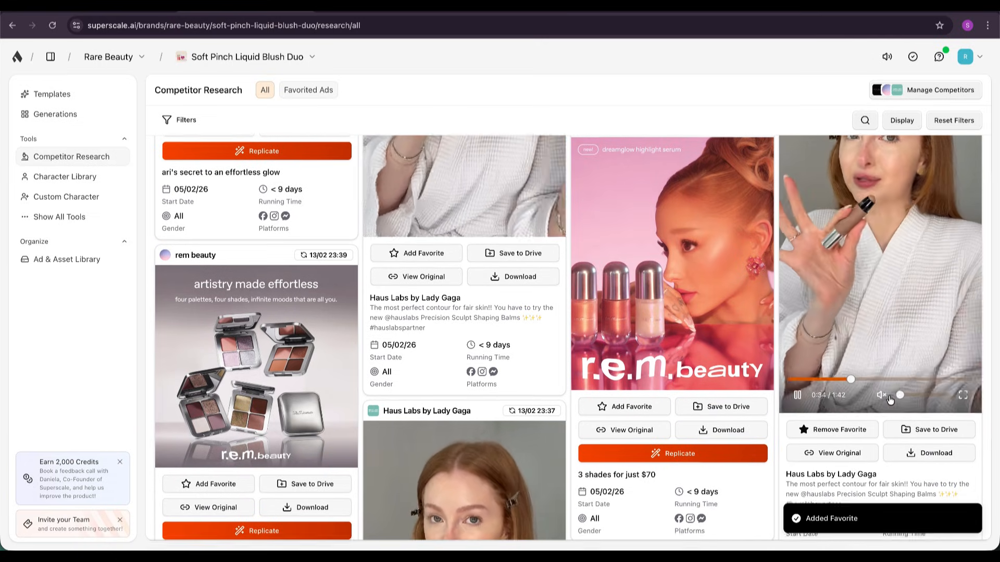
scroll(885, 424, "up", 2)
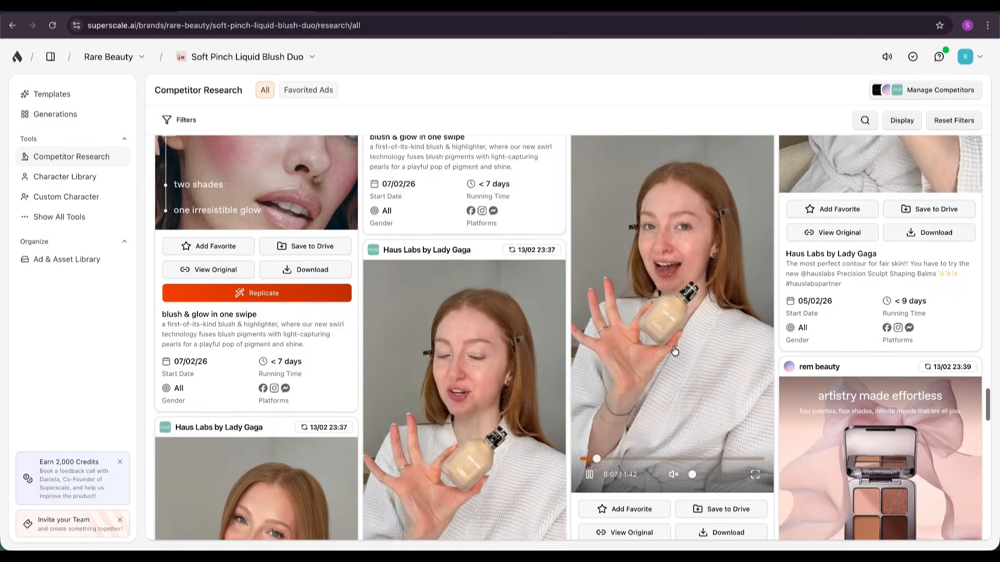
scroll(672, 338, "down", 2)
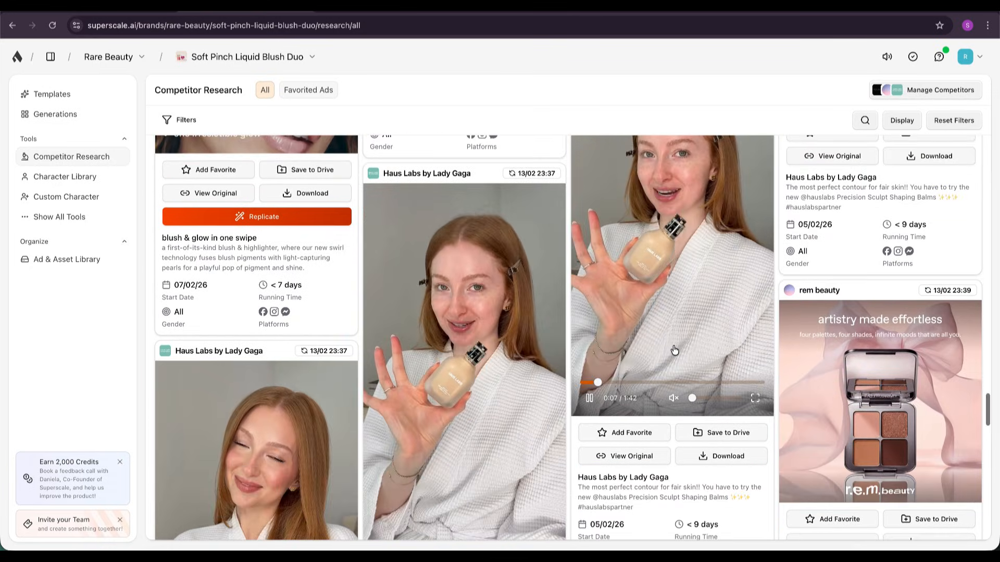
scroll(662, 302, "up", 2)
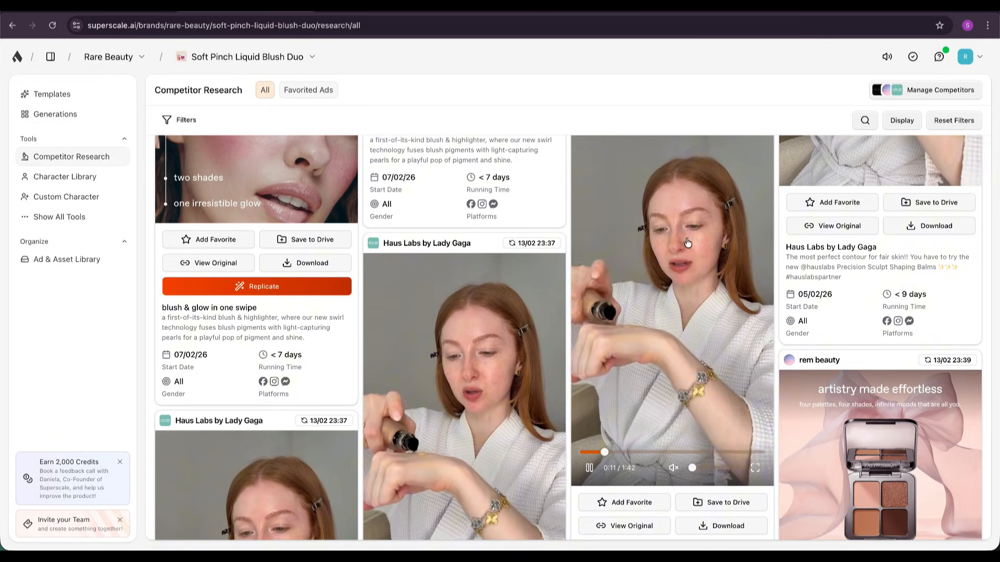
scroll(675, 282, "down", 1)
scroll(674, 282, "down", 1)
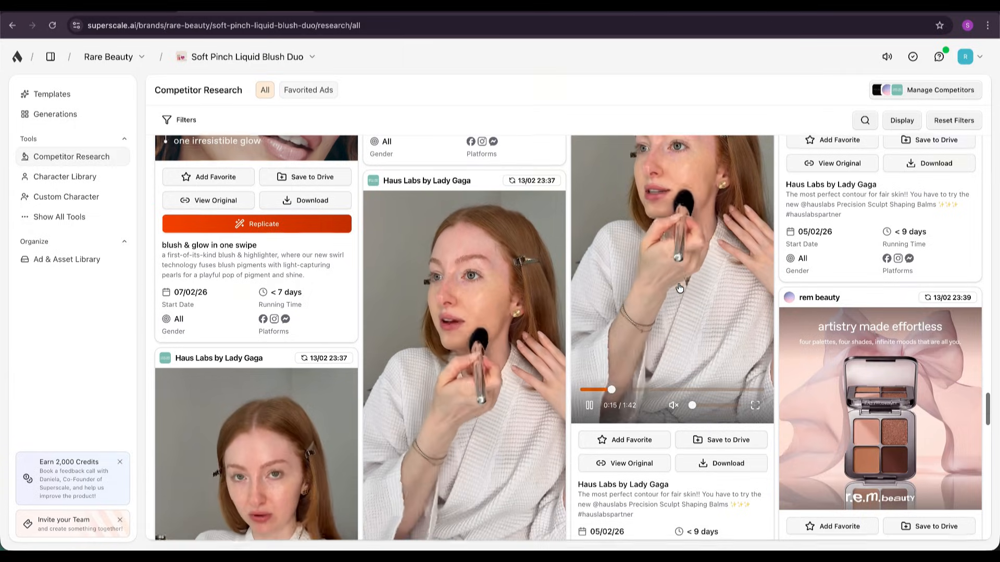
scroll(672, 289, "up", 1)
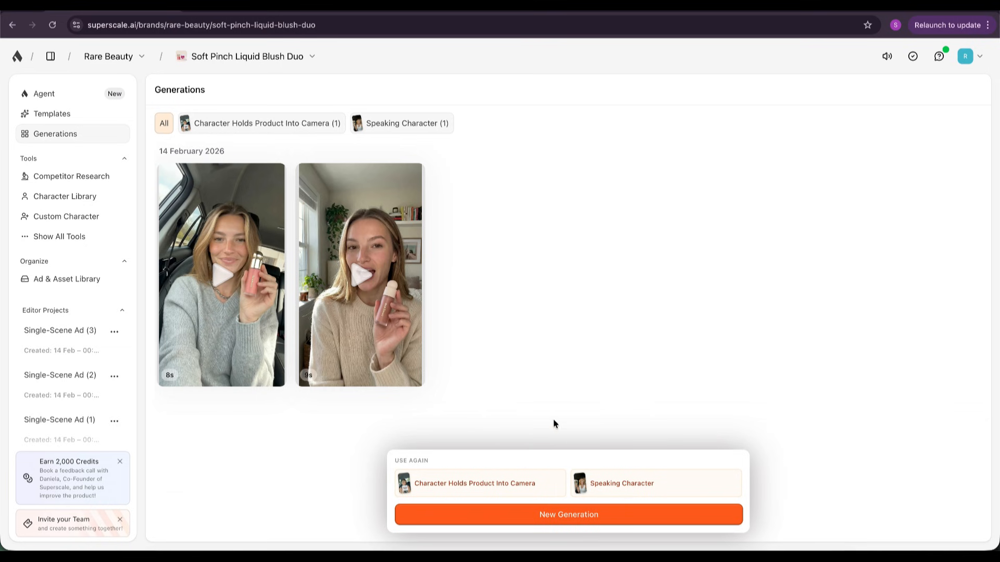
Start a new generation, look through the E-Commerce templates and choose the Speaking Character template.
left_click(576, 490)
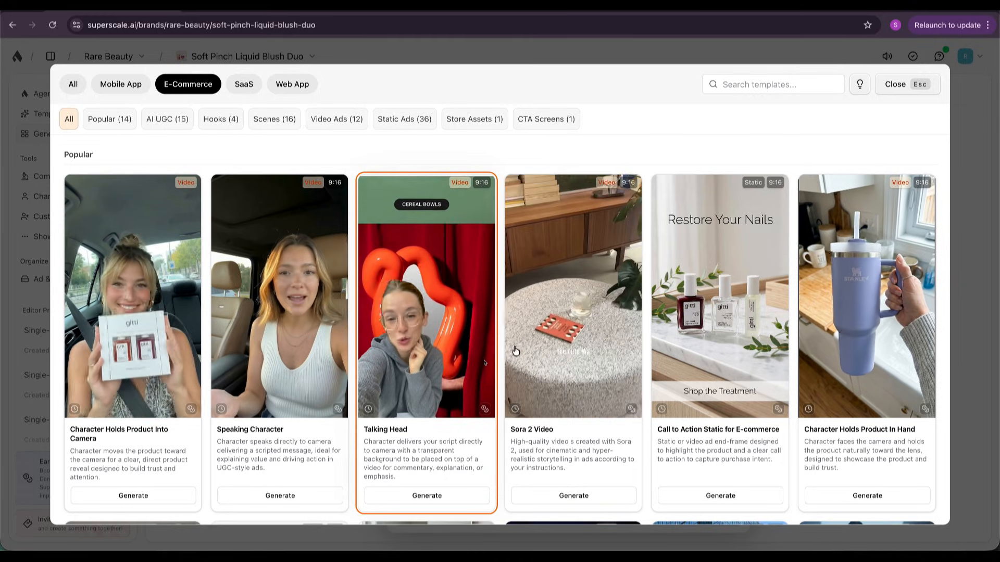
scroll(482, 345, "down", 1)
scroll(481, 345, "down", 10)
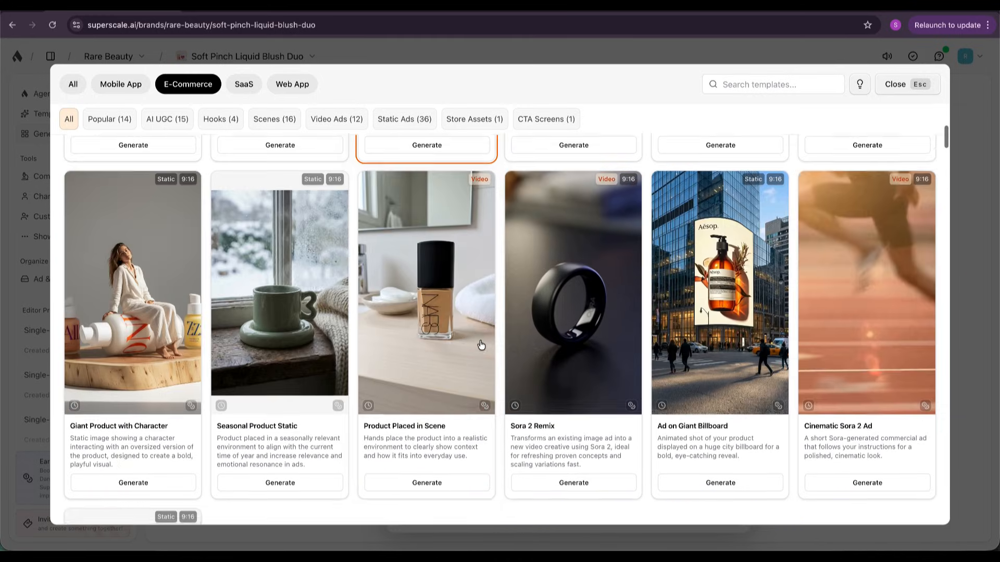
scroll(480, 344, "up", 10)
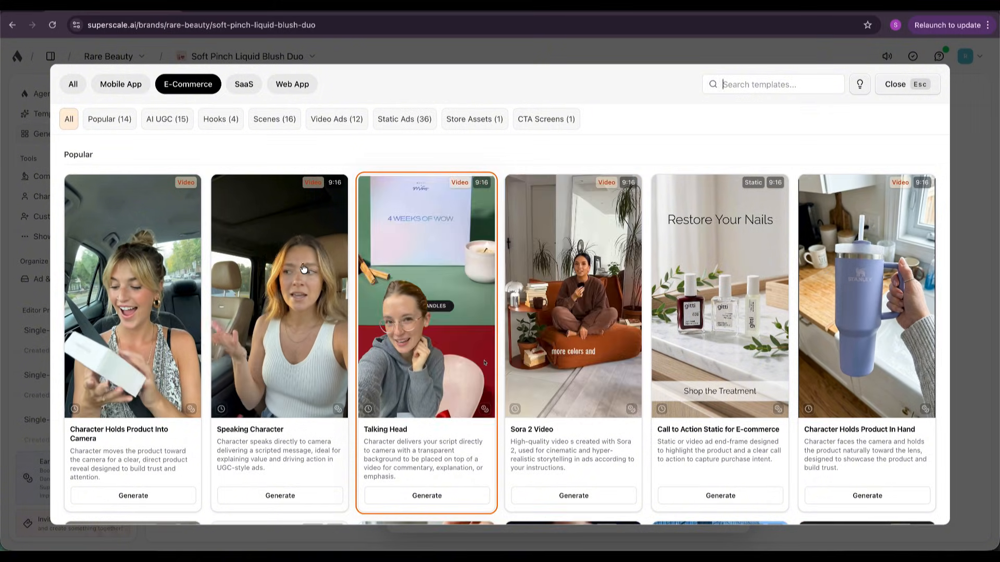
scroll(357, 380, "down", 10)
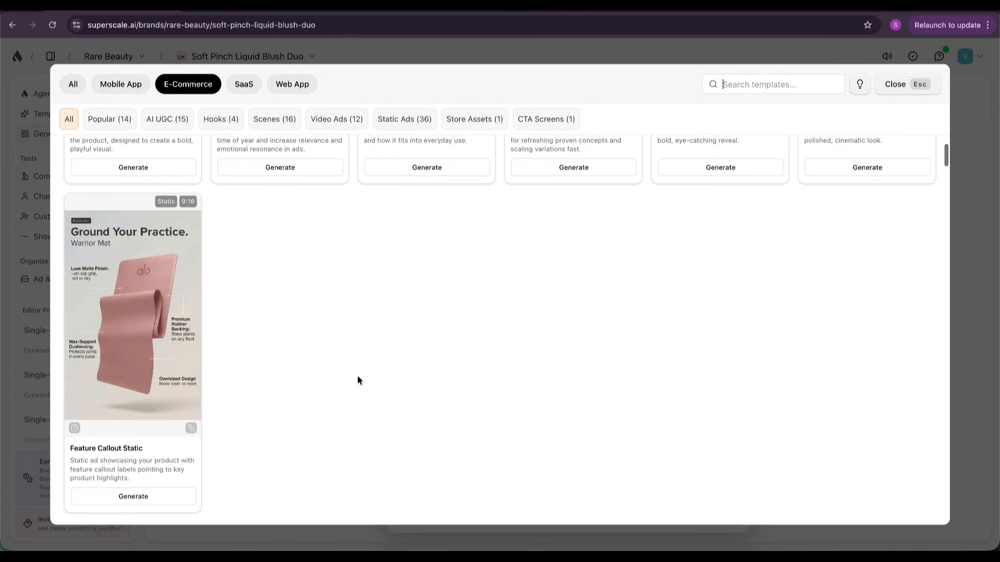
scroll(417, 237, "up", 10)
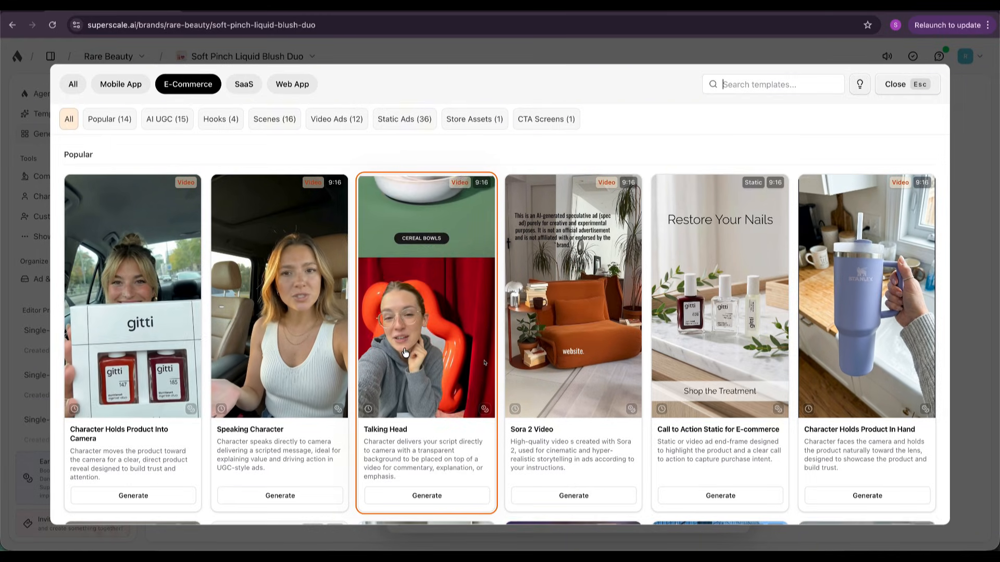
scroll(405, 353, "down", 5)
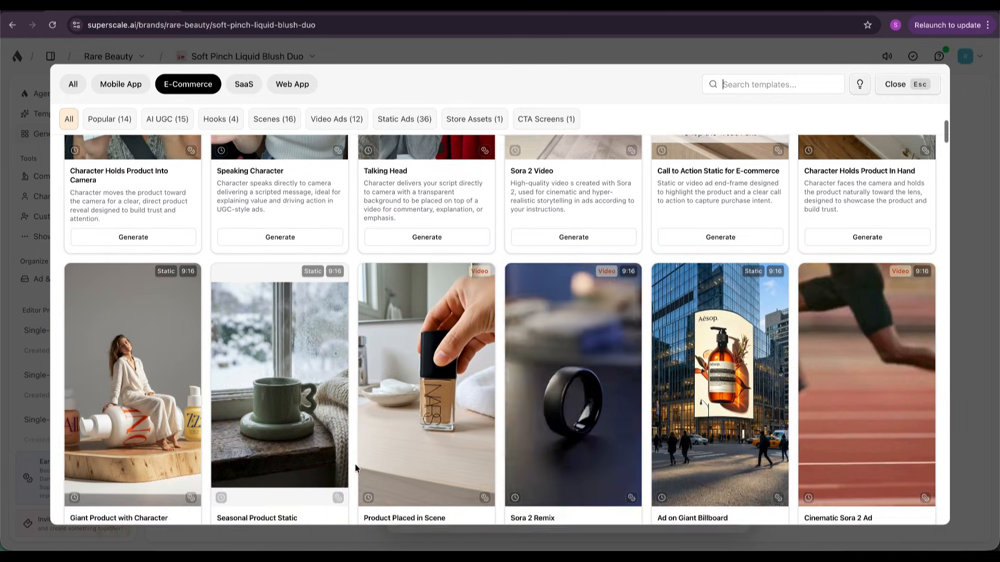
scroll(355, 468, "up", 5)
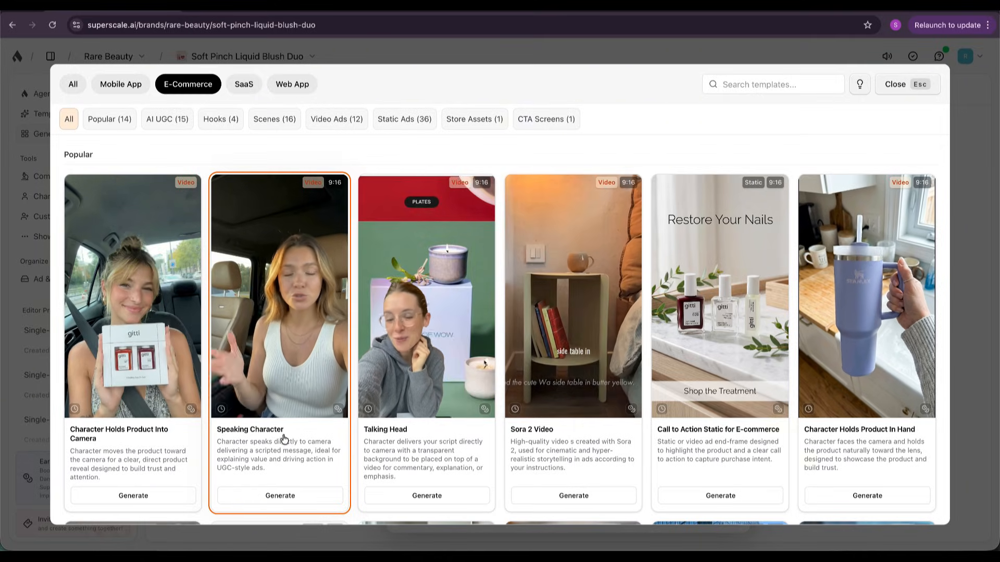
key("Escape")
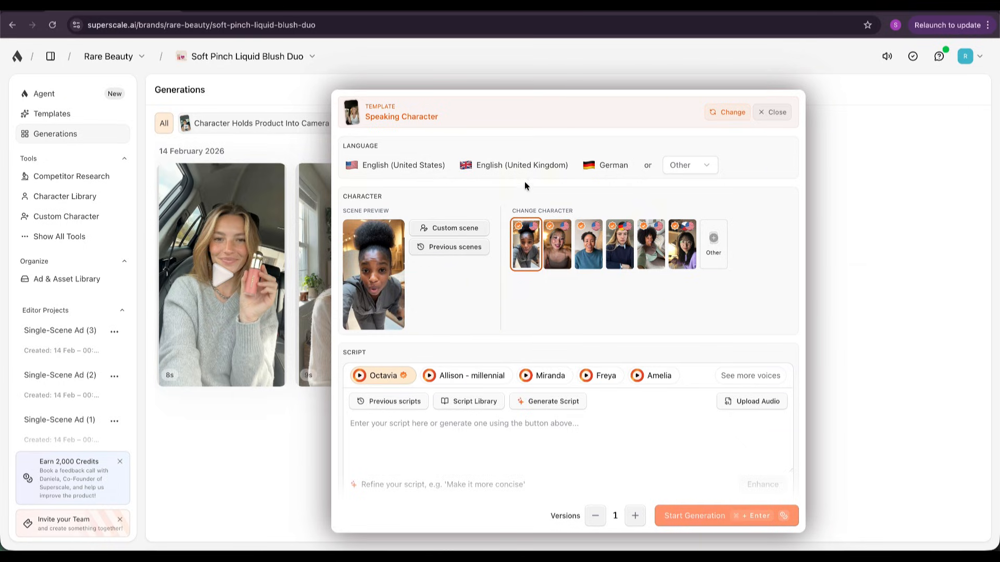
Set the ad's language to English (United States) and choose Mila from the Character Library as the speaking character.
left_click(426, 165)
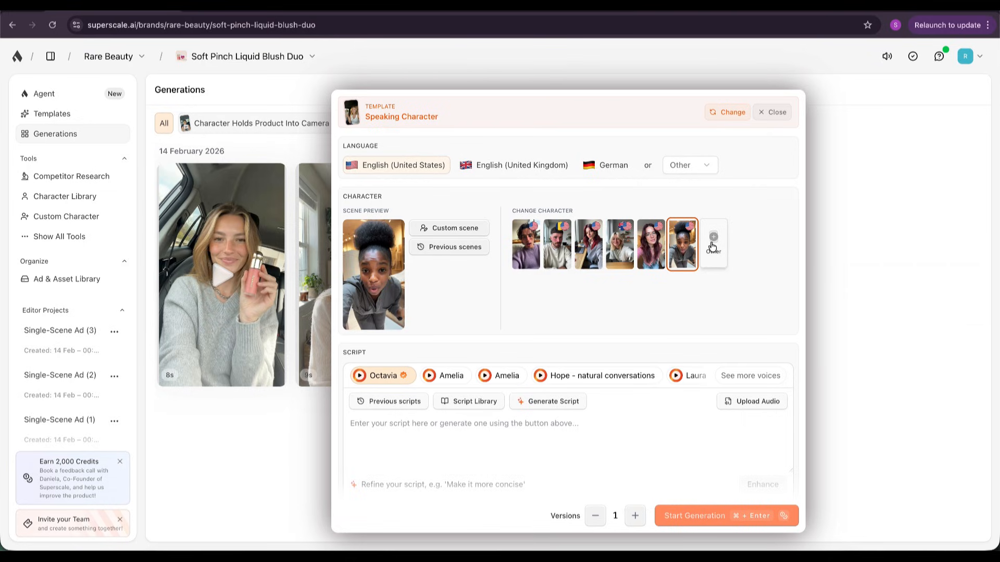
left_click(725, 234)
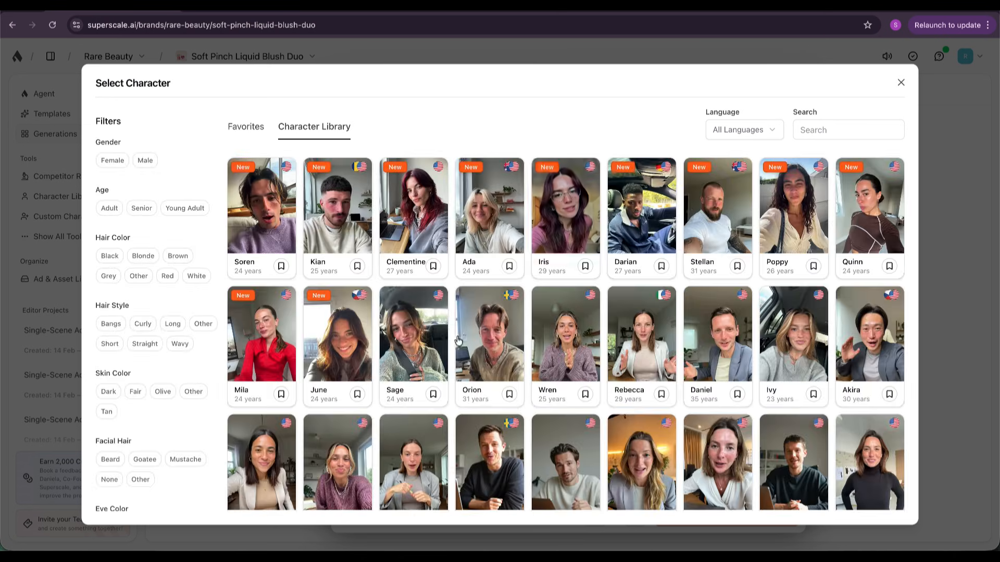
left_click(245, 364)
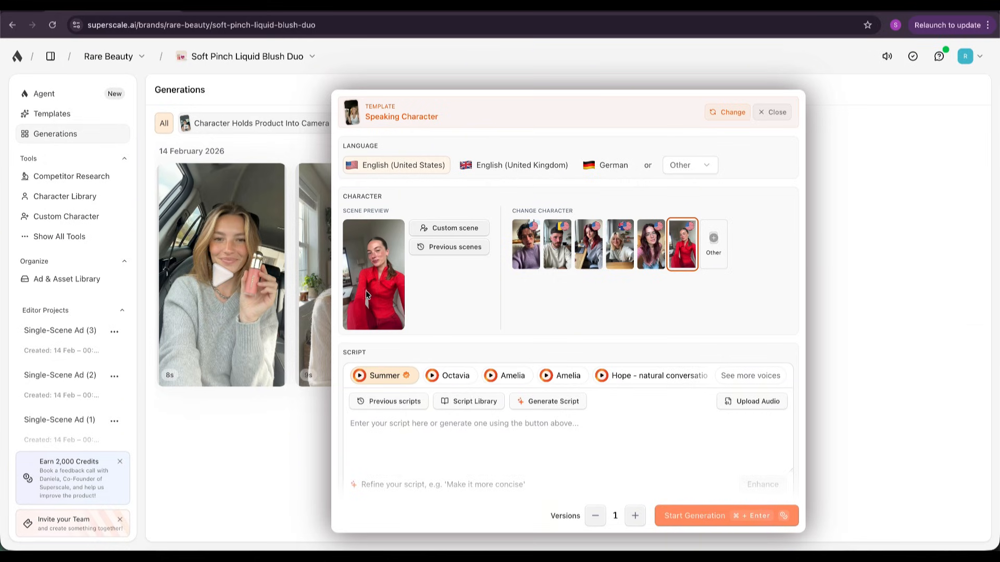
Start a custom scene for the character and attach the ECOMM-SP-LIQUID product image from the Superscale folder.
left_click(452, 229)
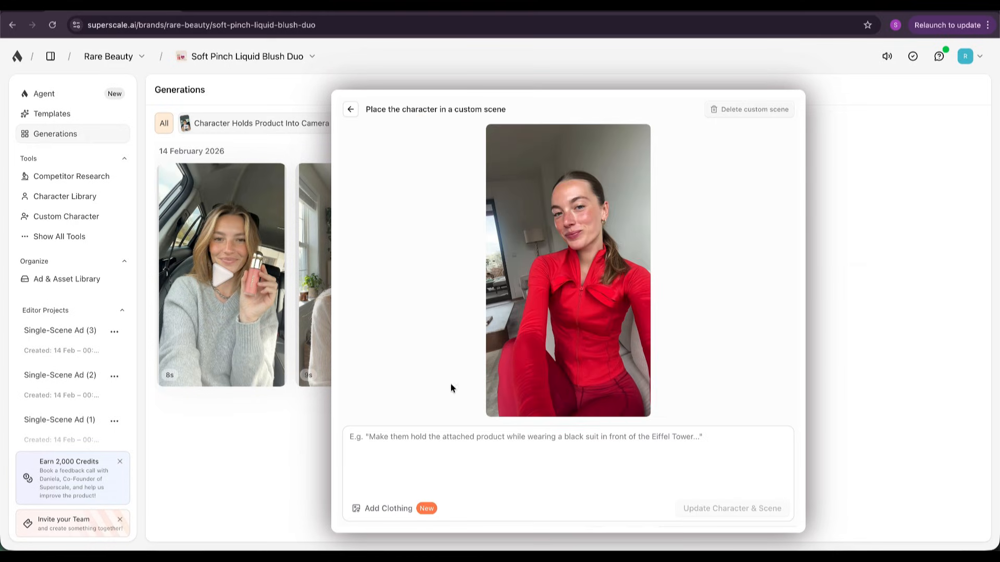
left_click(380, 514)
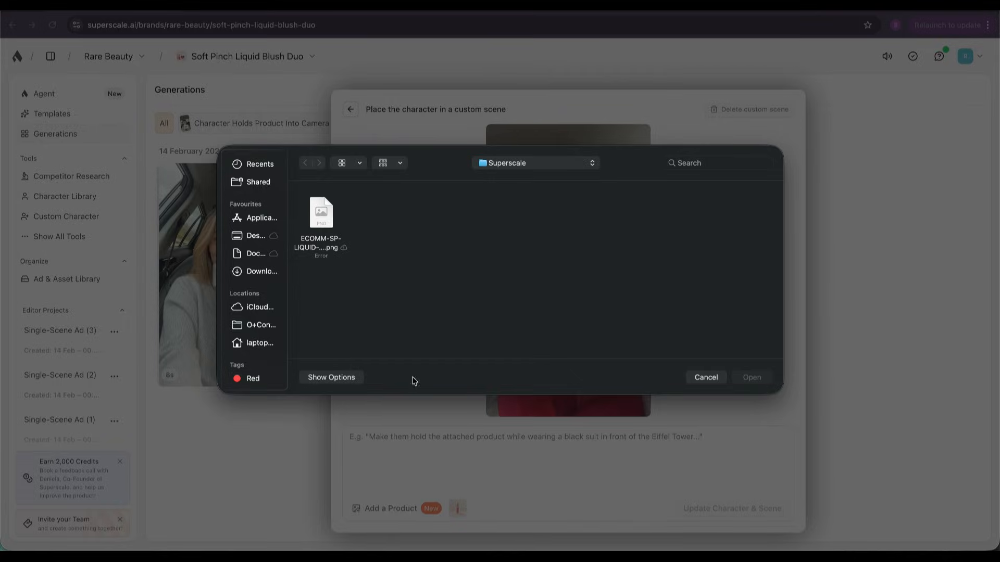
double_click(321, 217)
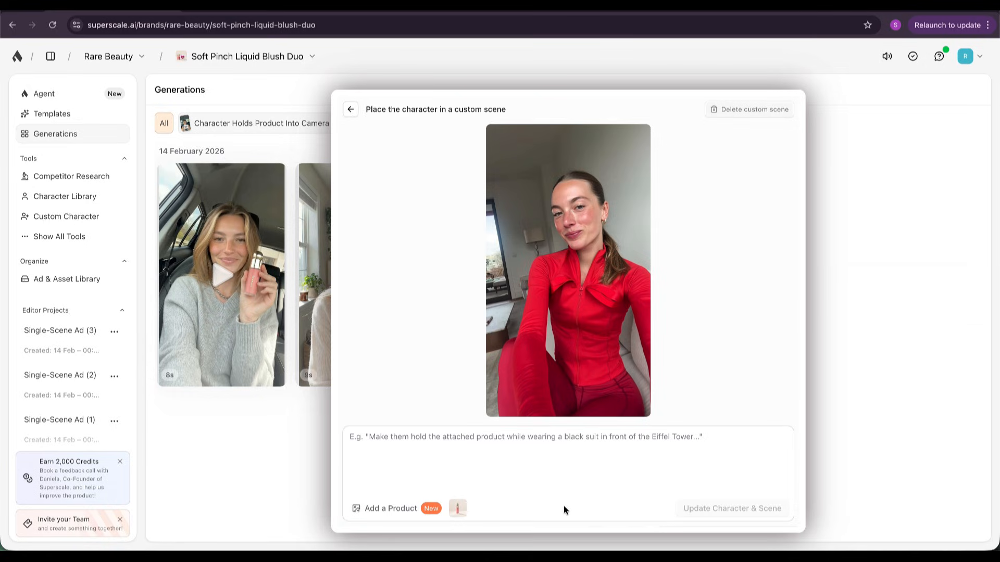
Prompt the character to hold the attached product standing in their room, with soft neutral makeup and a casual outfit fitting a beauty brand, and update the scene.
type("Make them hold the attached product while standing in their room, wearing soft neutral makeup and a casual outfit that fits a beauty brand.")
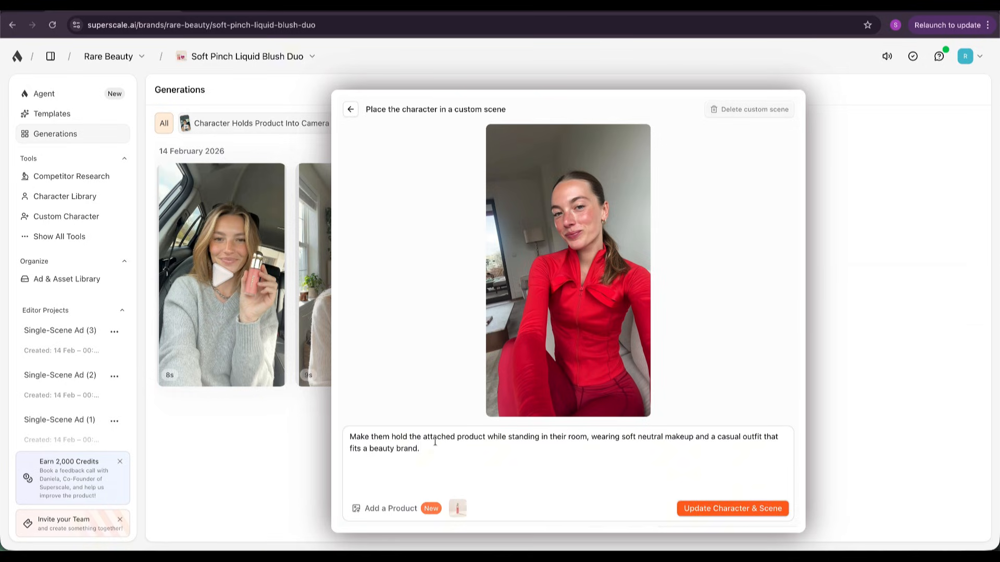
left_click_drag(427, 445, 342, 441)
key("ctrl+c")
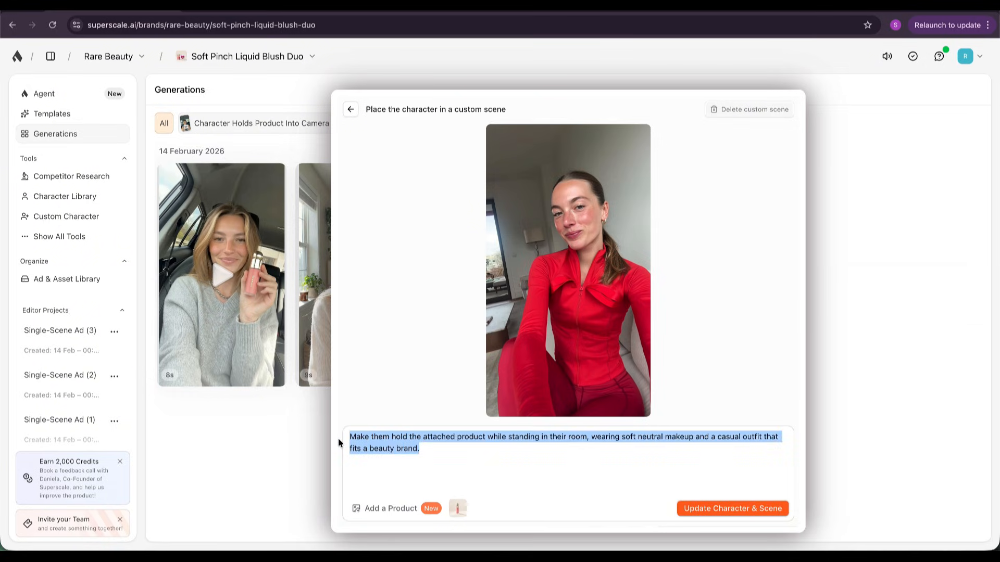
key("BackSpace")
key("ctrl+v")
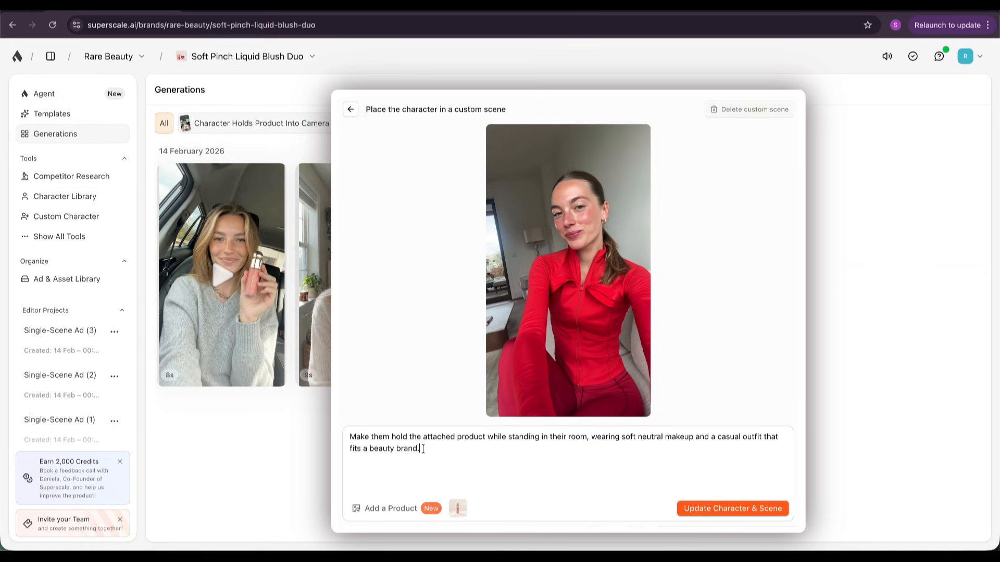
left_click_drag(350, 438, 747, 443)
left_click(625, 439)
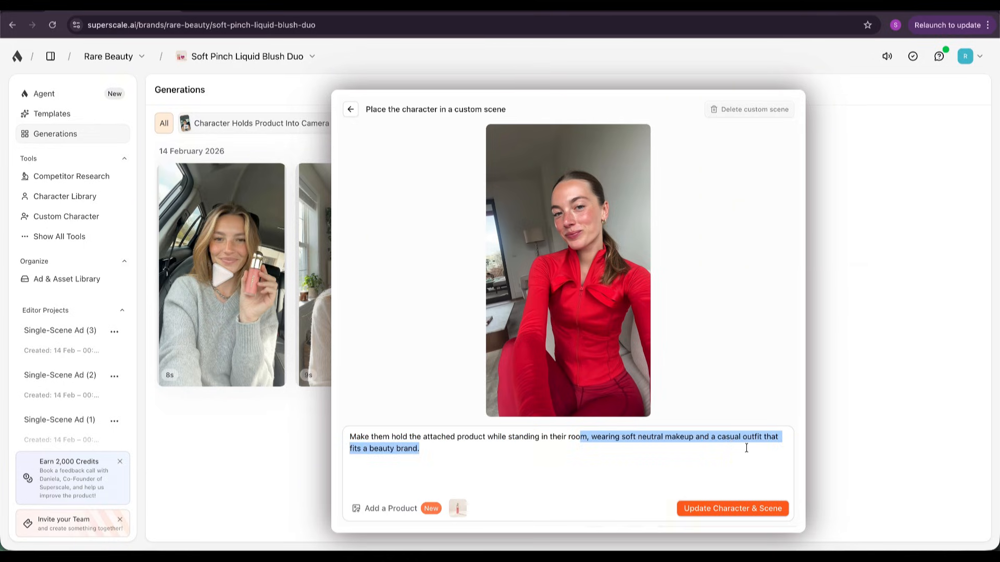
left_click(410, 449)
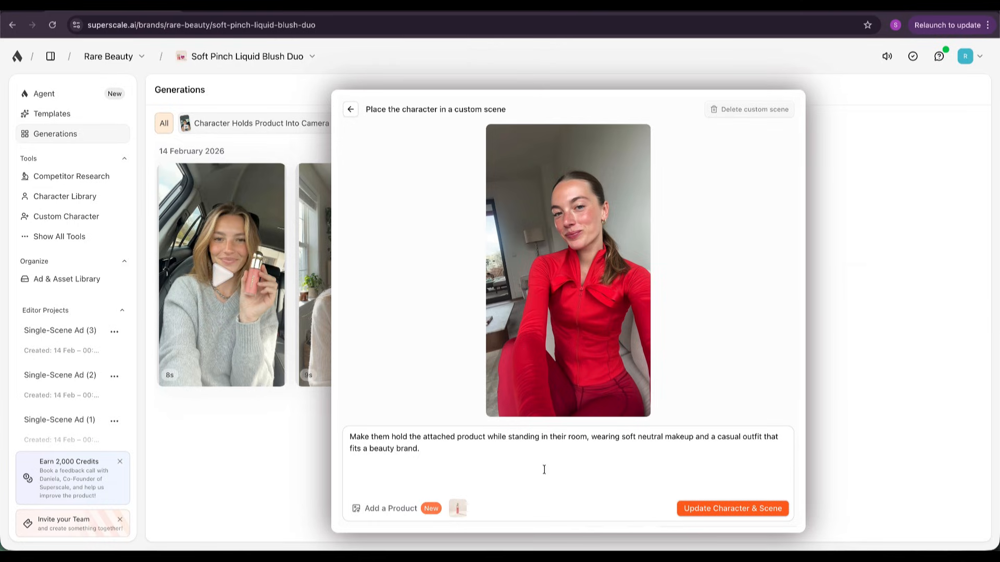
left_click(720, 511)
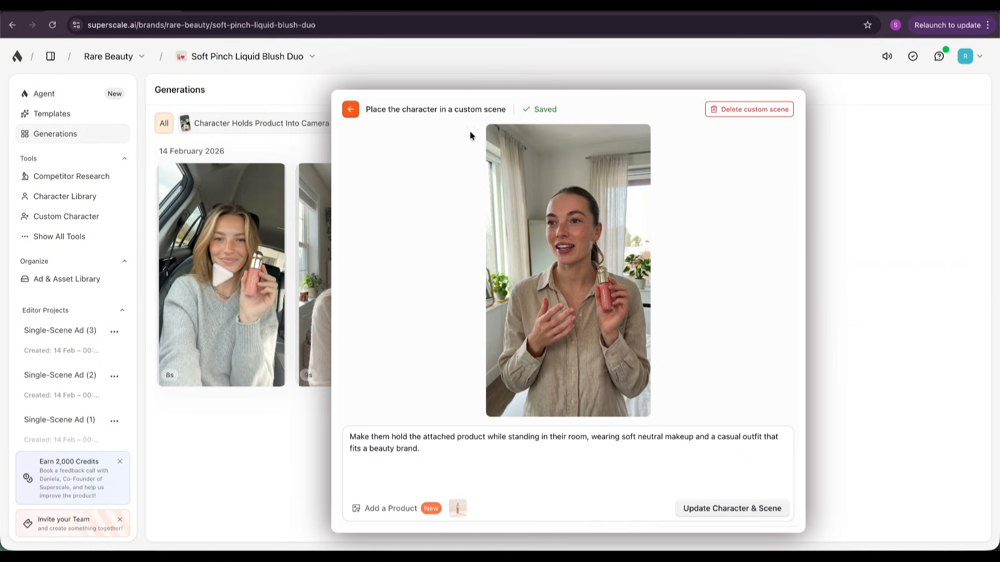
Generate a 30-second script in the Summer voice, preview audio version 1 and start the Speaking Character generation.
left_click(351, 108)
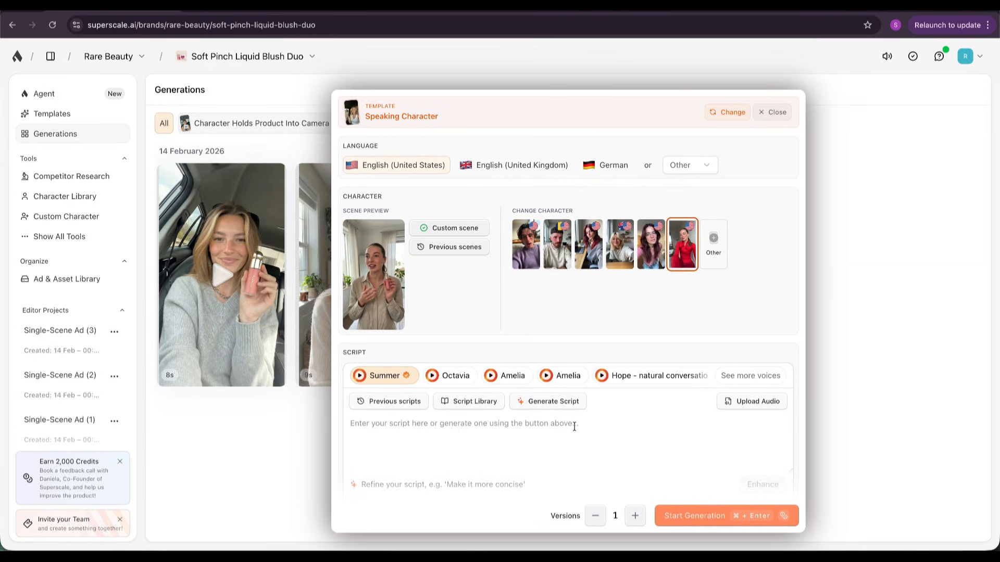
left_click(567, 402)
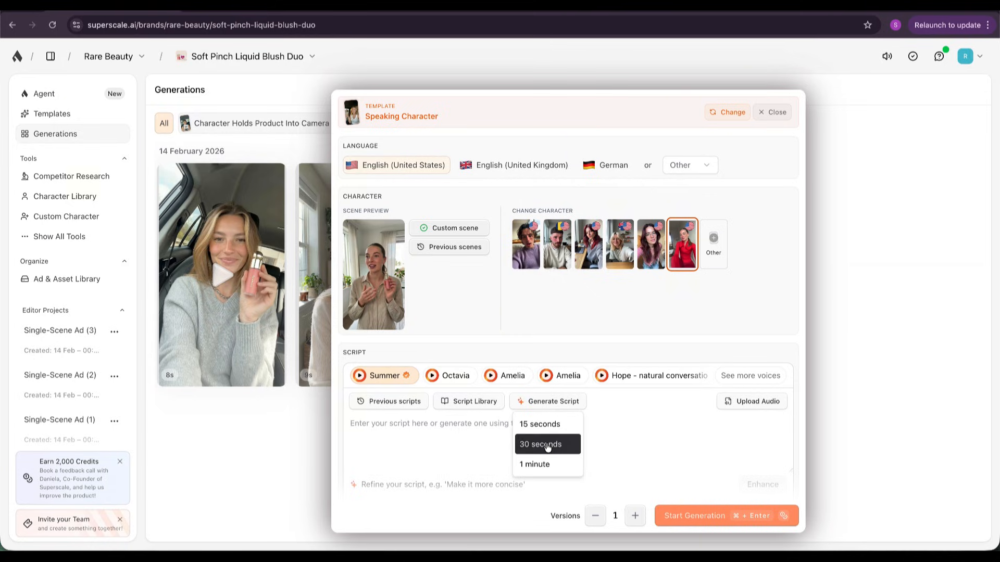
left_click(547, 446)
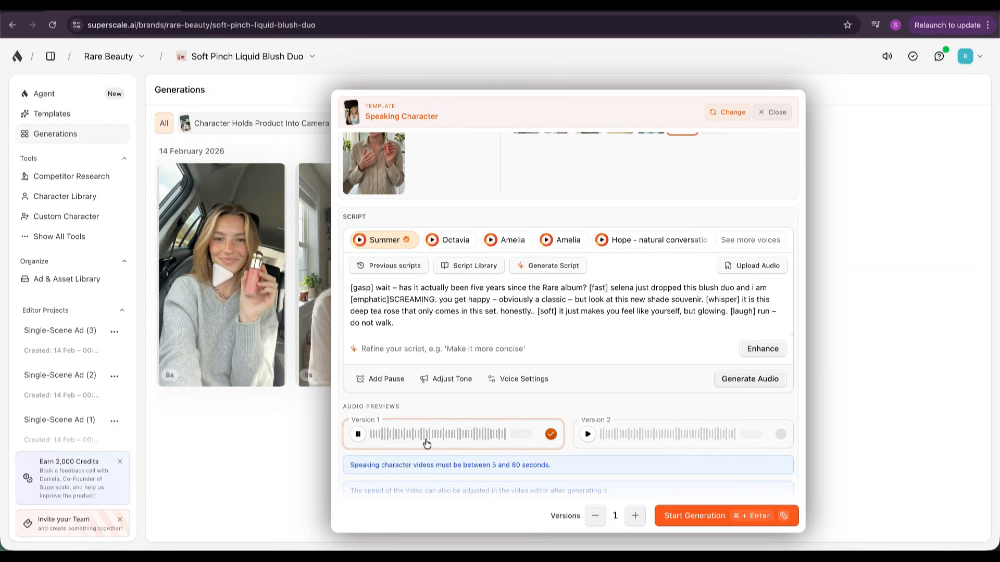
left_click(358, 434)
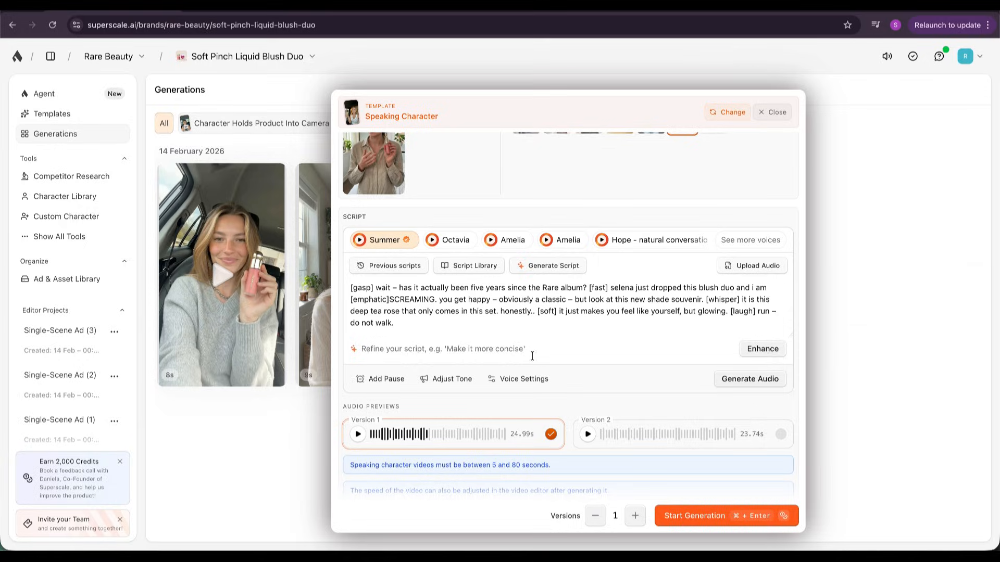
left_click(713, 516)
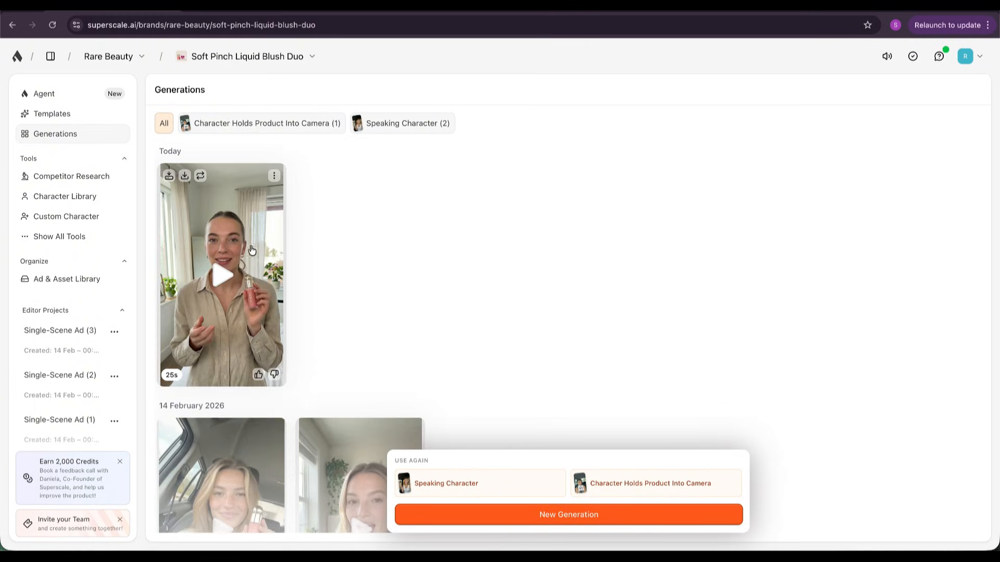
Watch the newly generated Speaking Character video, save it to the library and close its preview.
left_click(221, 274)
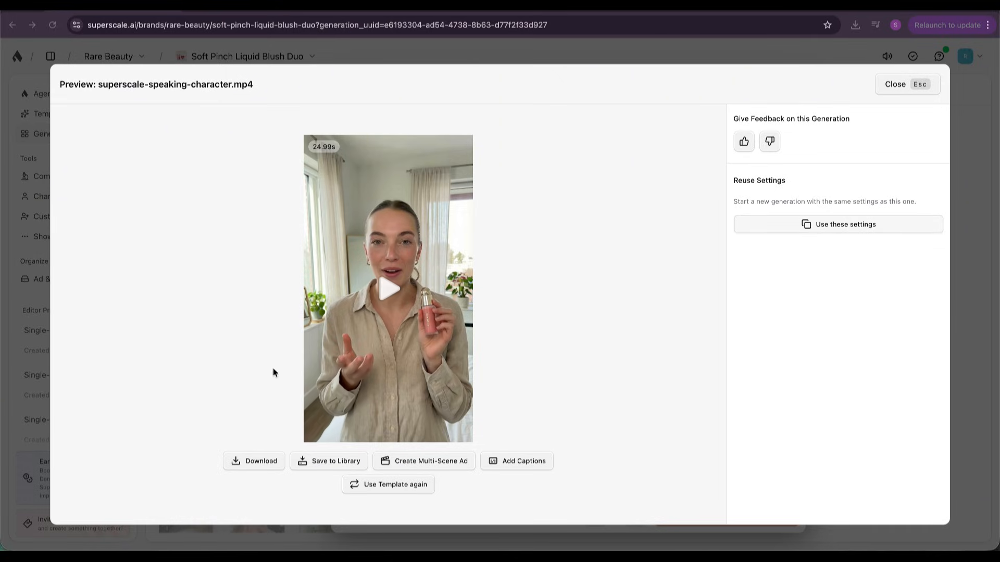
left_click(327, 464)
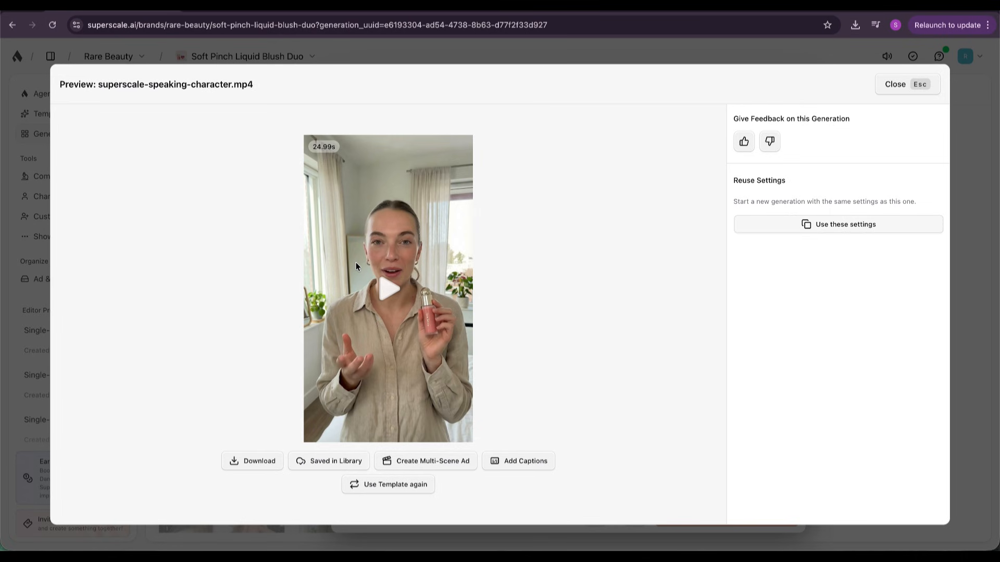
key("Escape")
Choose the Character Holds Product Into Camera template and pick Mila from the Character Library as its character.
left_click(66, 116)
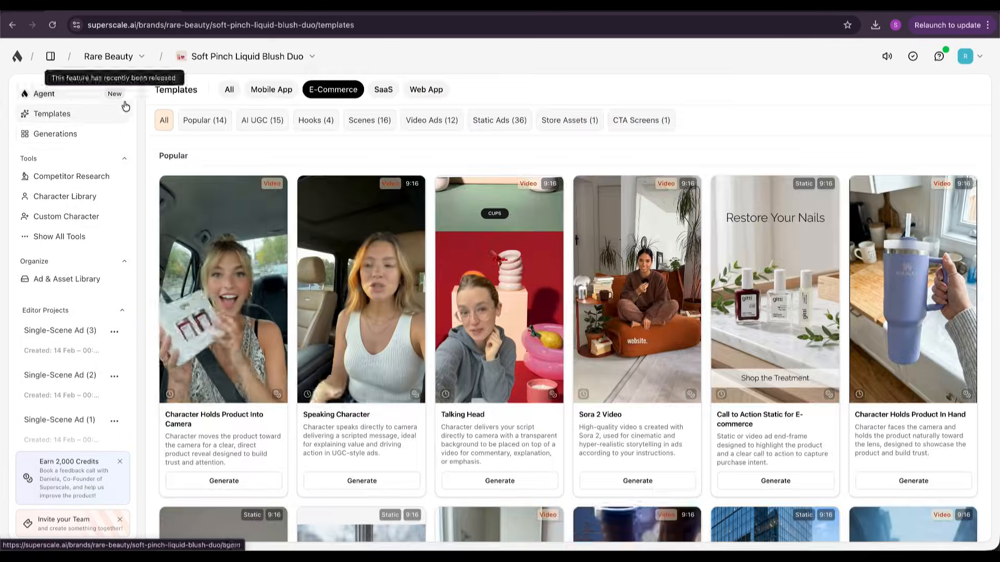
left_click(224, 481)
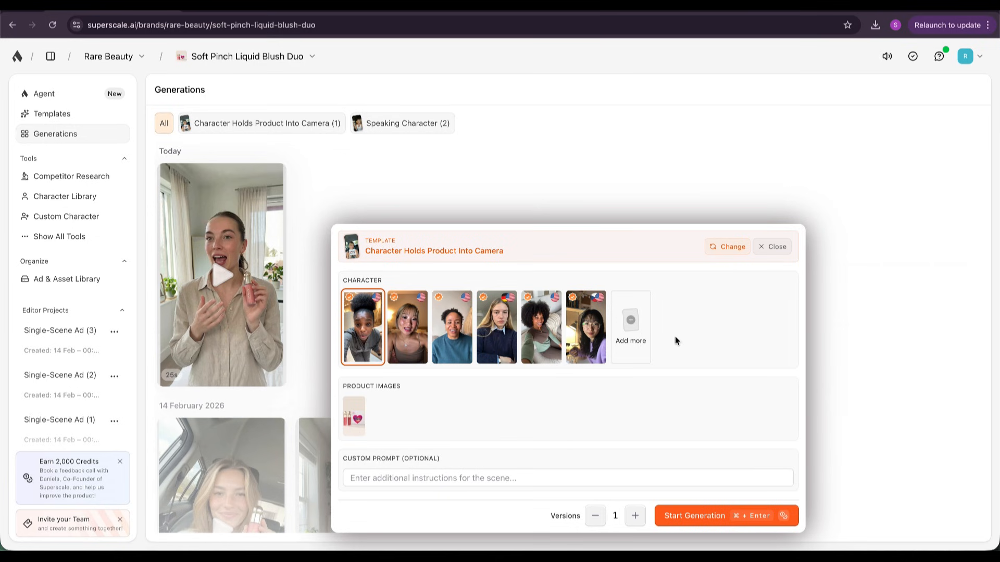
left_click(624, 333)
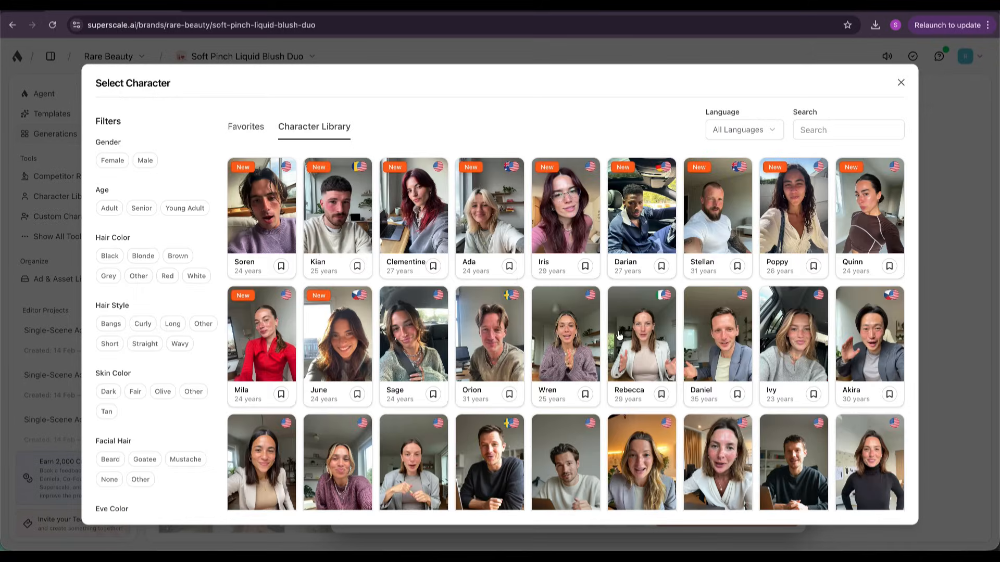
left_click(287, 384)
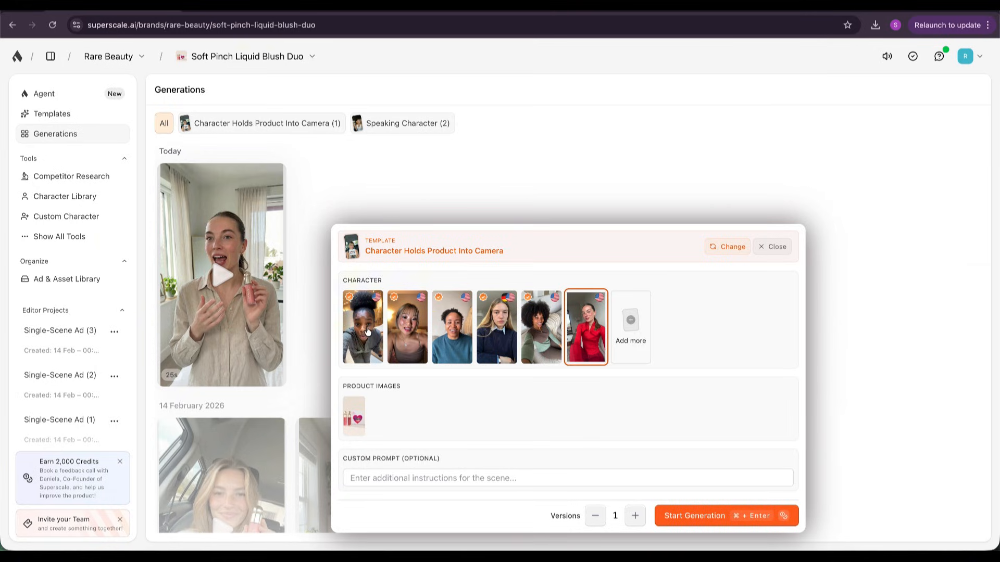
Replace the blush duo product image with the image of the single liquid blush and start the generation.
left_click(365, 403)
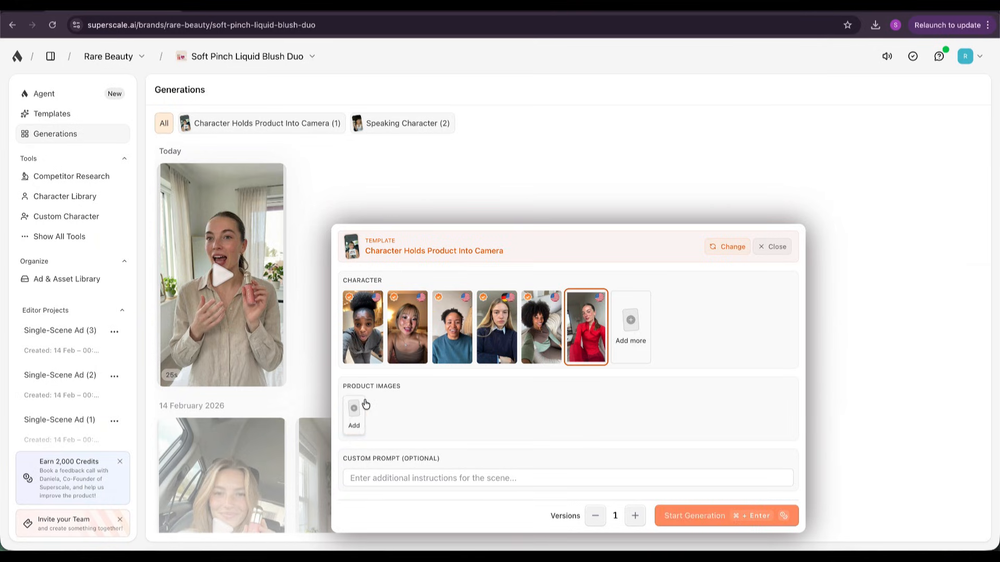
left_click(366, 404)
key("Return")
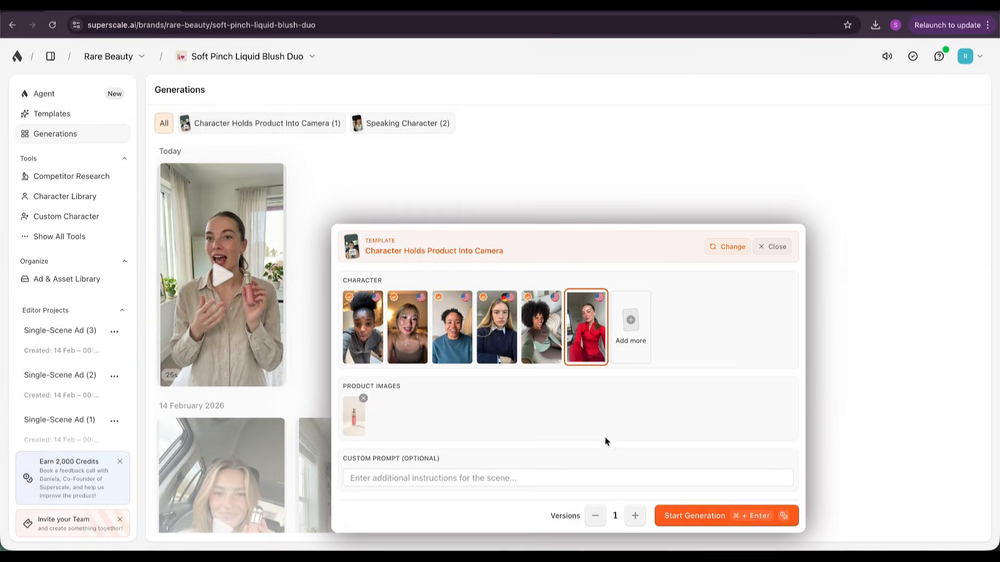
key("super+Return")
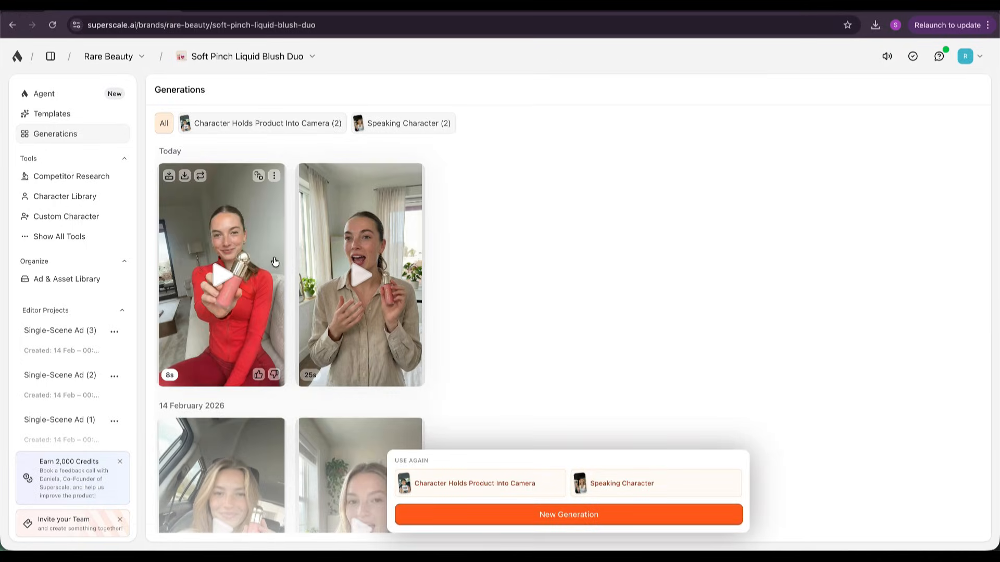
Watch the newly generated product-holding video, select it for a multi-scene ad and open it in the video editor.
left_click(233, 272)
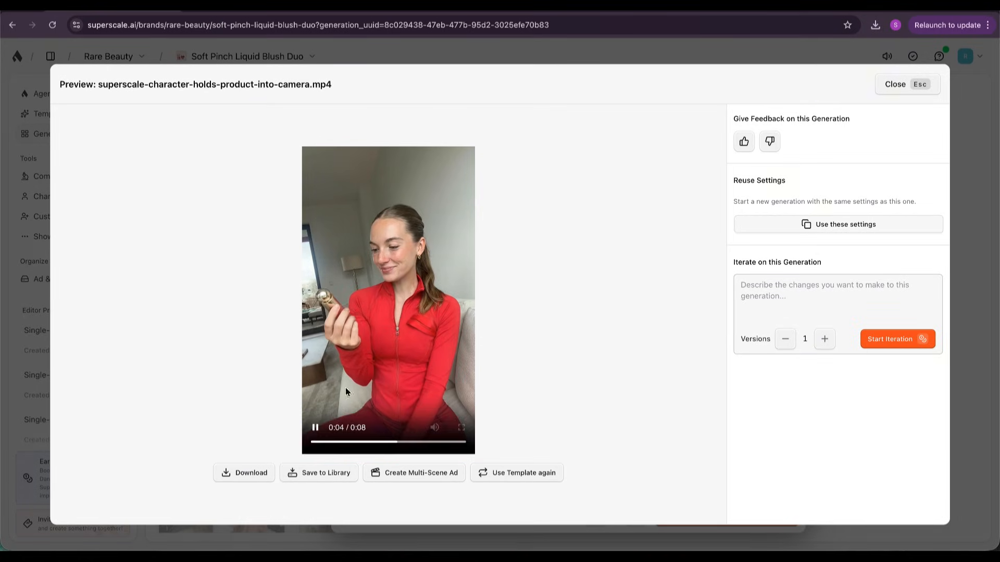
left_click(315, 428)
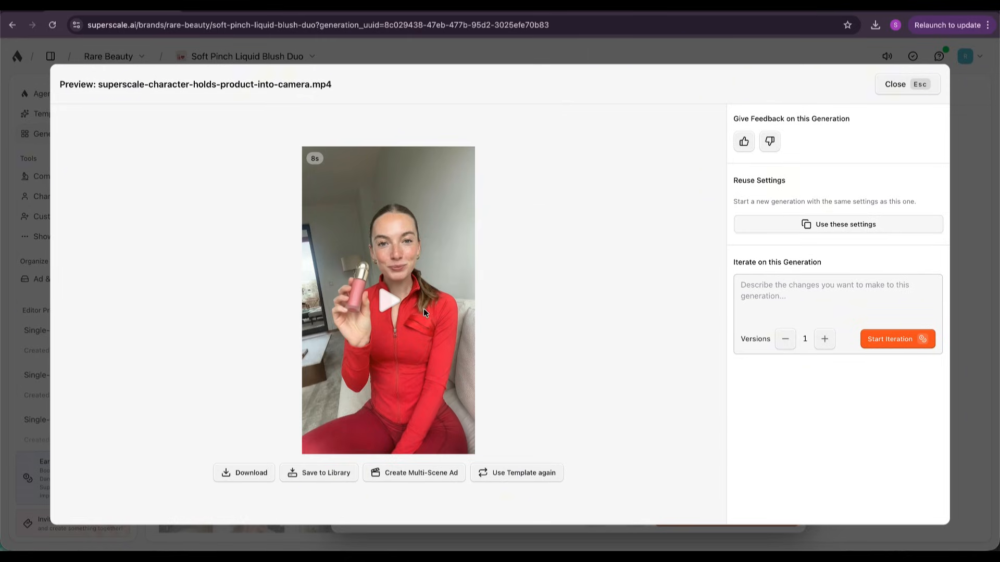
left_click(410, 474)
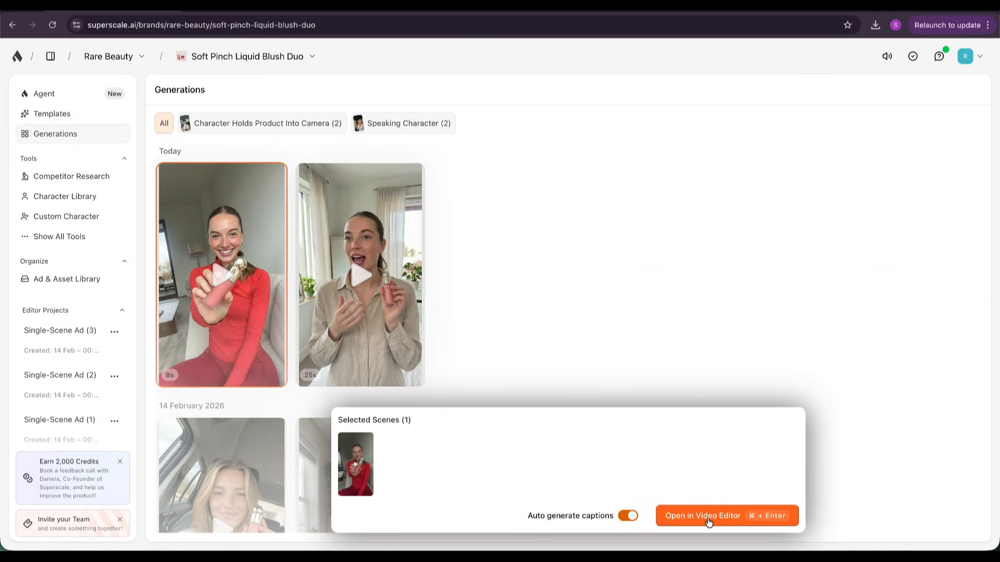
left_click(709, 522)
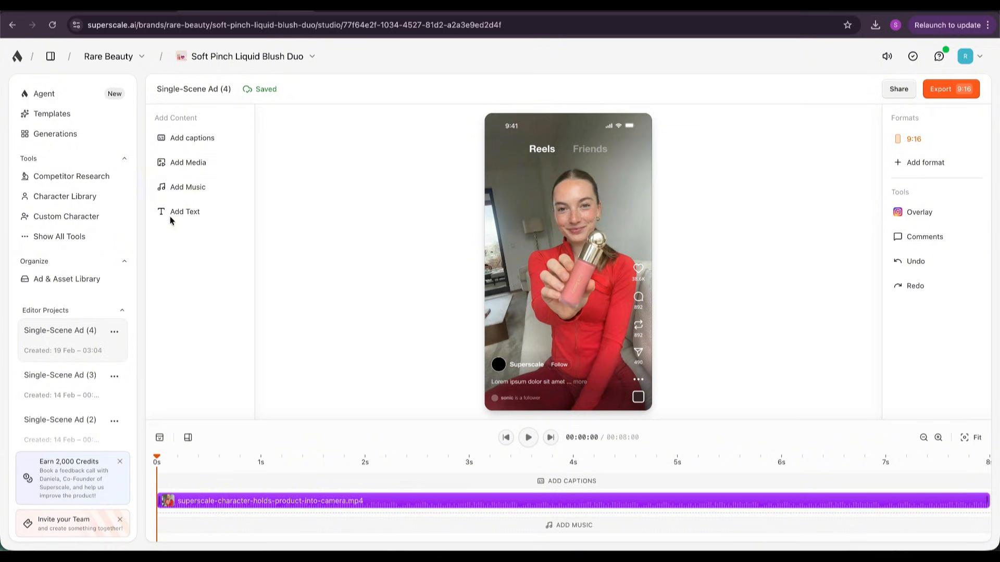
Add the saved speaking-character video to the timeline and move the product-holding clip above the captions track, starting at 11 s.
left_click(183, 162)
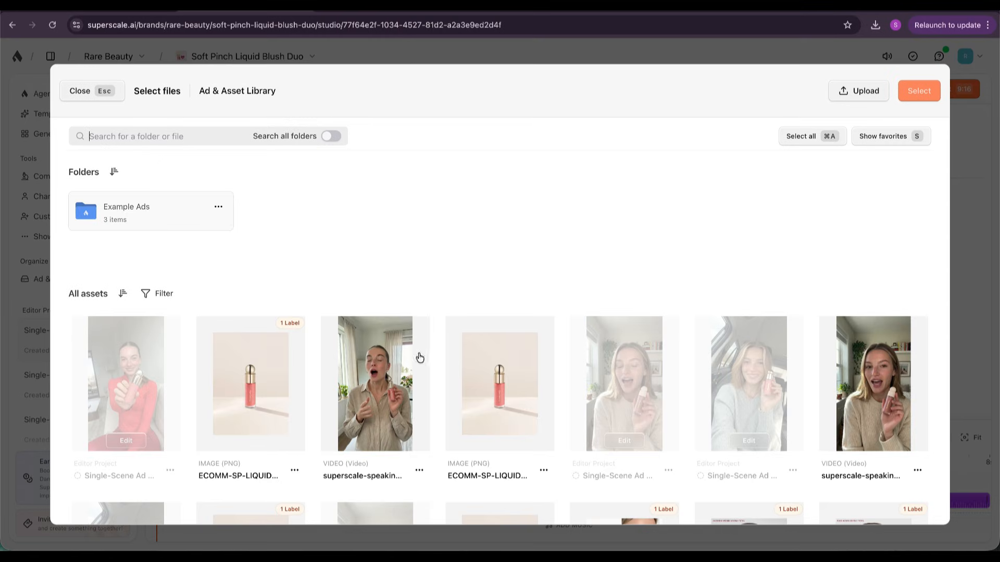
left_click(420, 358)
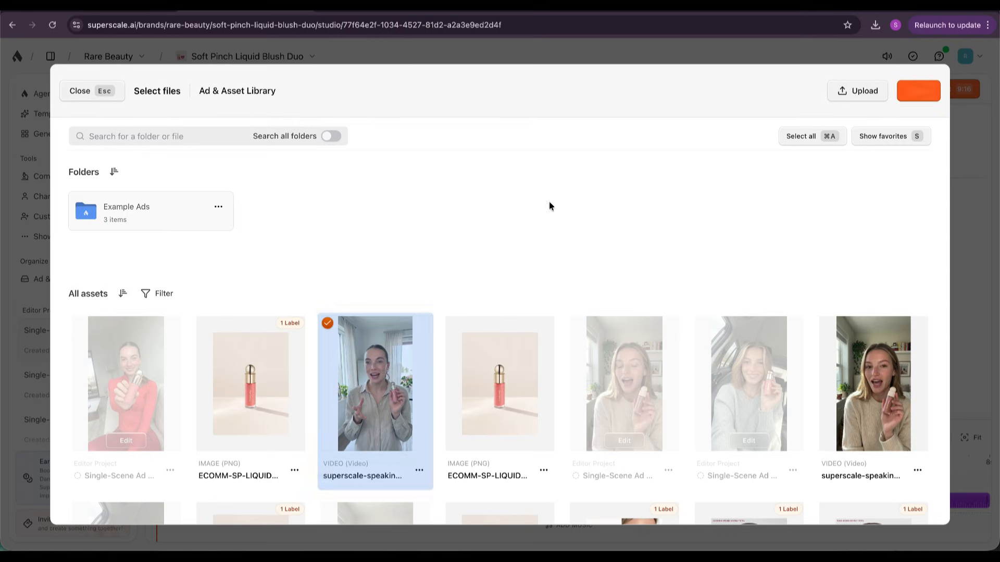
left_click(892, 92)
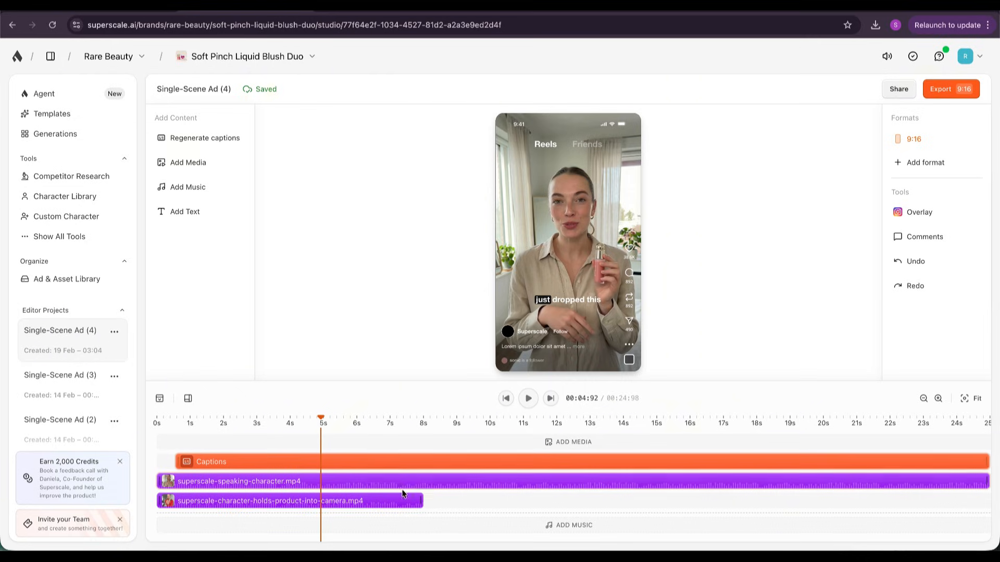
scroll(400, 475, "down", 3)
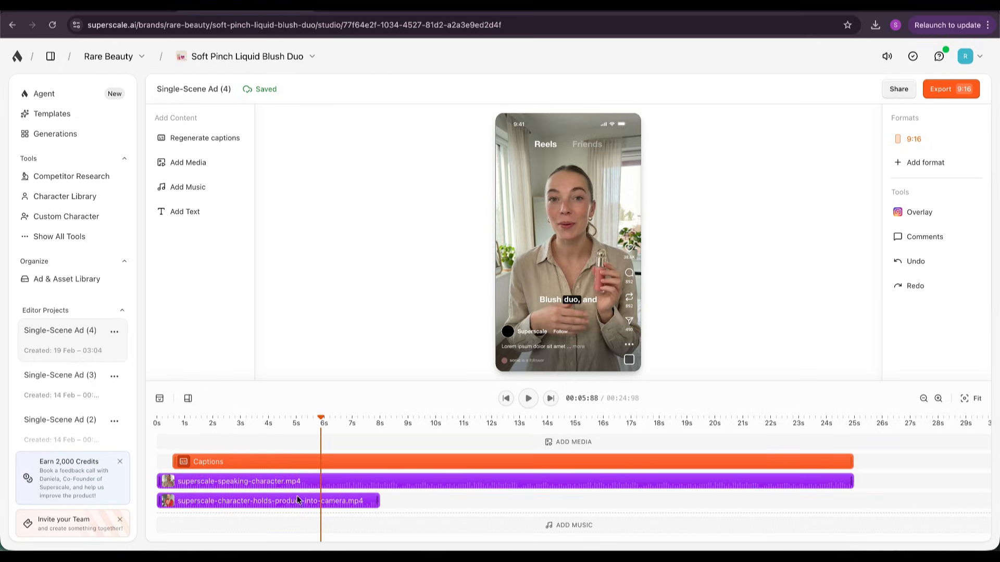
left_click_drag(296, 498, 478, 461)
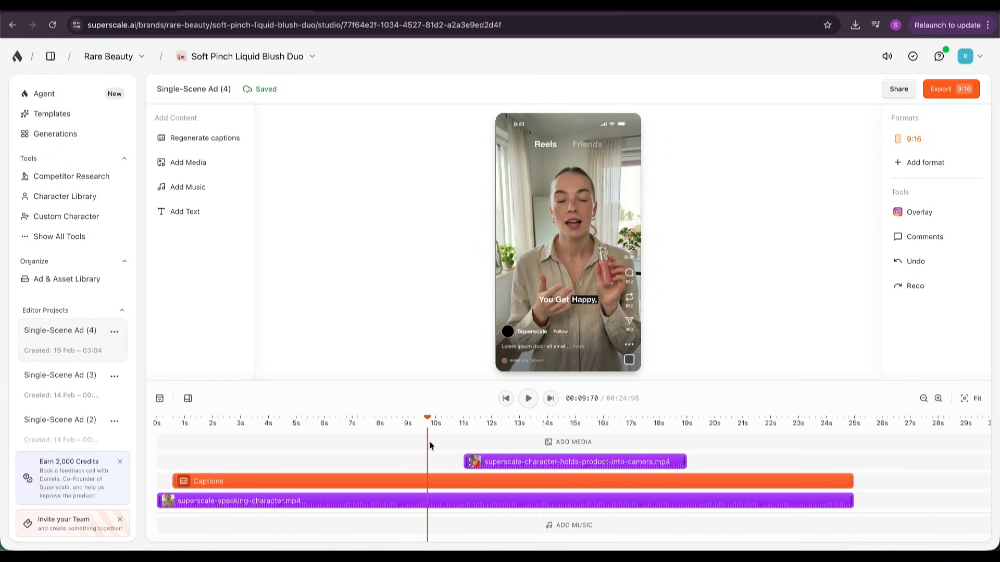
Play the assembled ad from the beginning to review the speech, captions and product clip together.
left_click(238, 426)
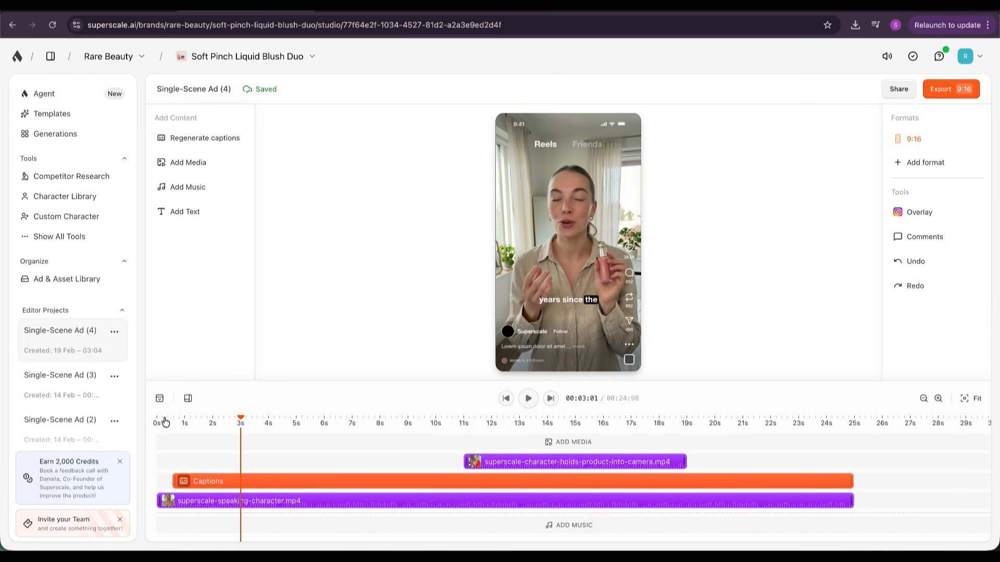
left_click(153, 422)
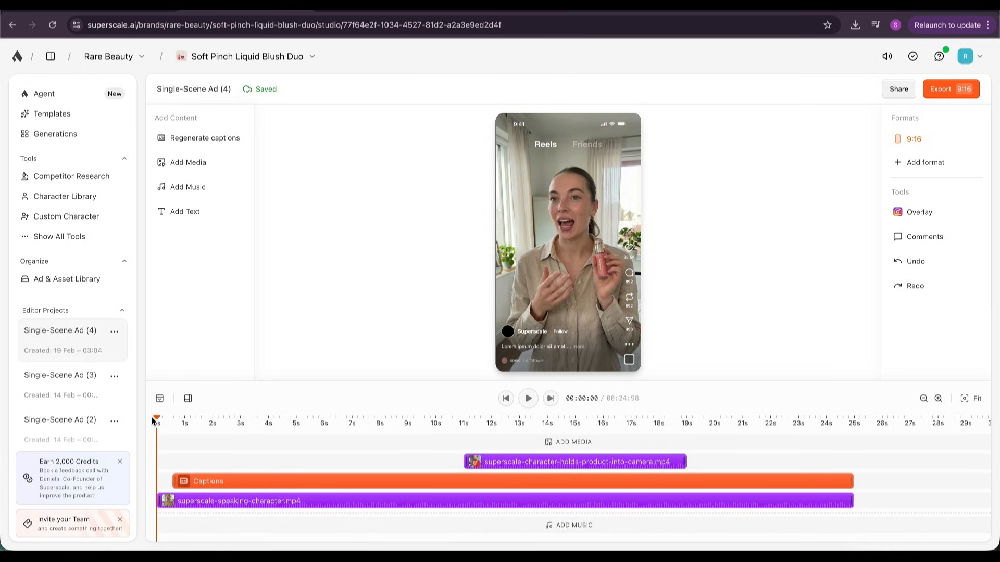
left_click(527, 397)
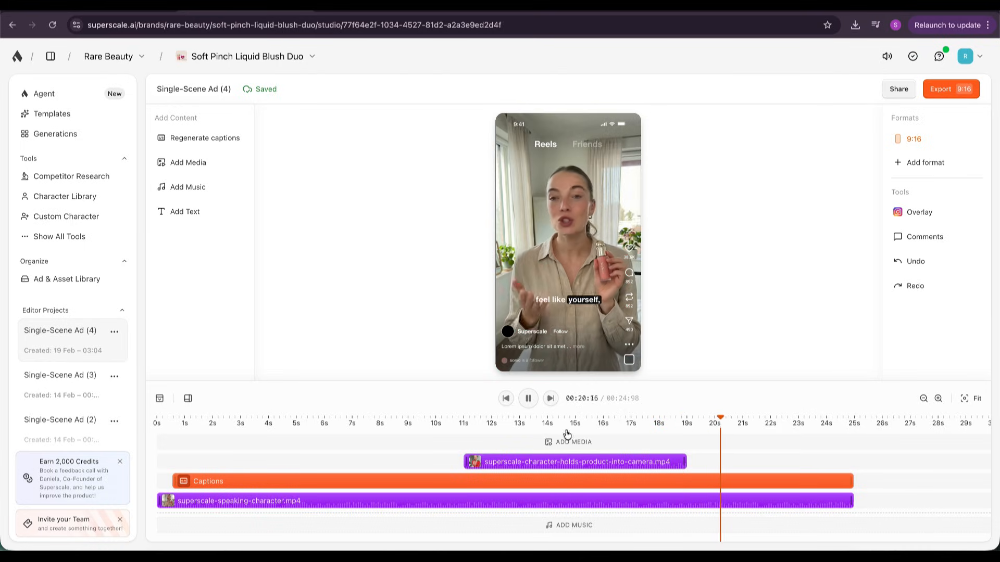
left_click(530, 399)
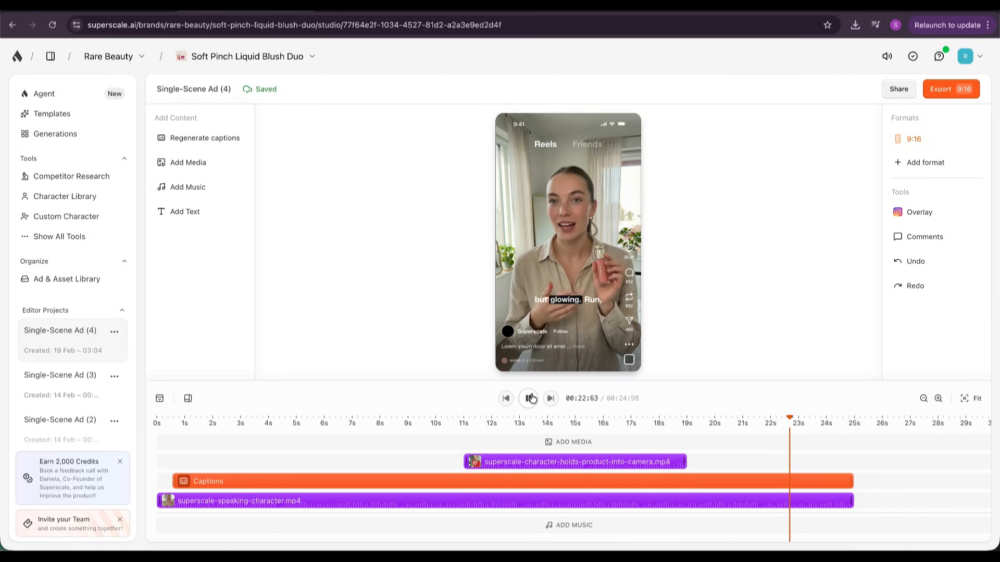
Check the captions and product clip at several points between 2 and 13 s, and export the ad in 9:16 format.
left_click(575, 302)
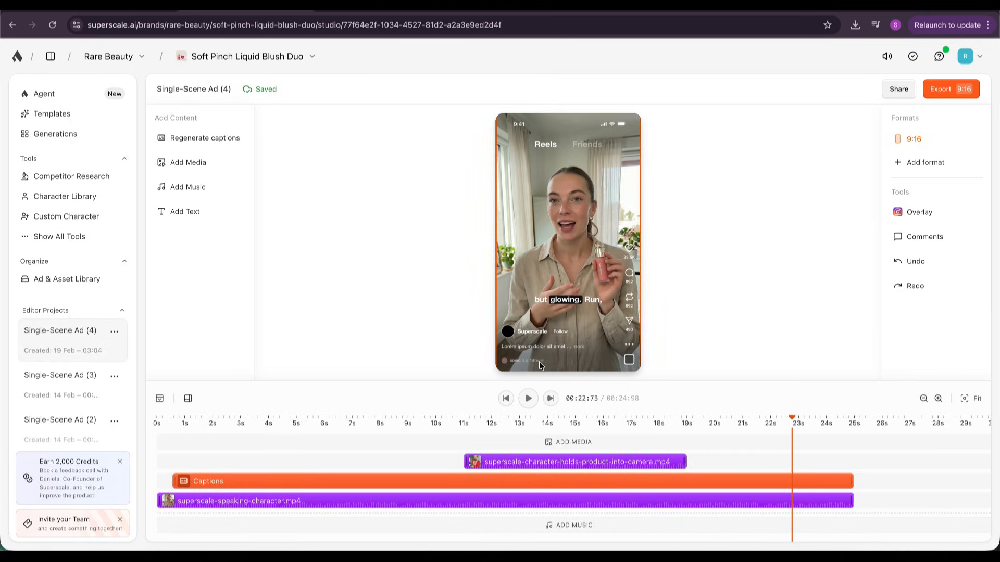
left_click(267, 429)
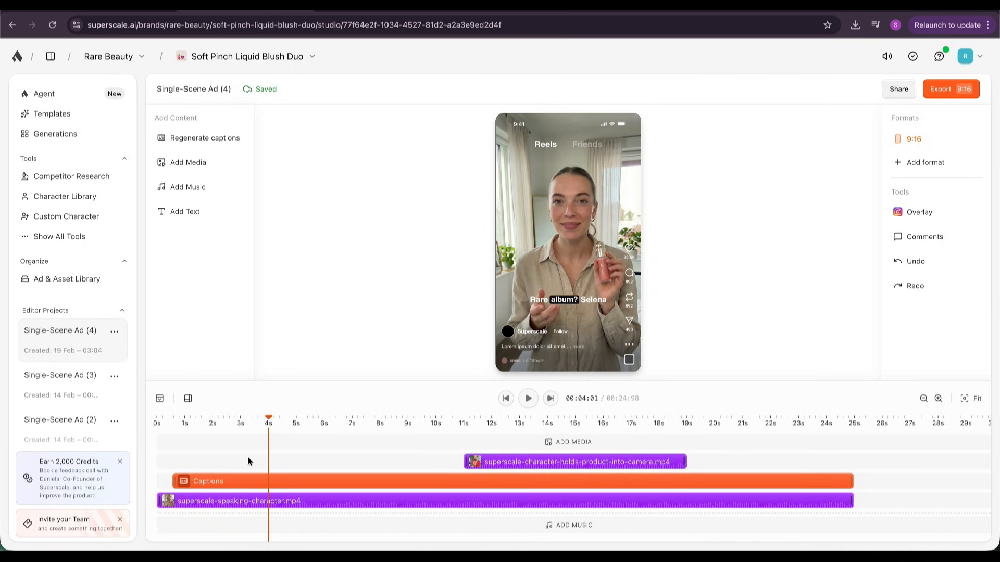
left_click(223, 432)
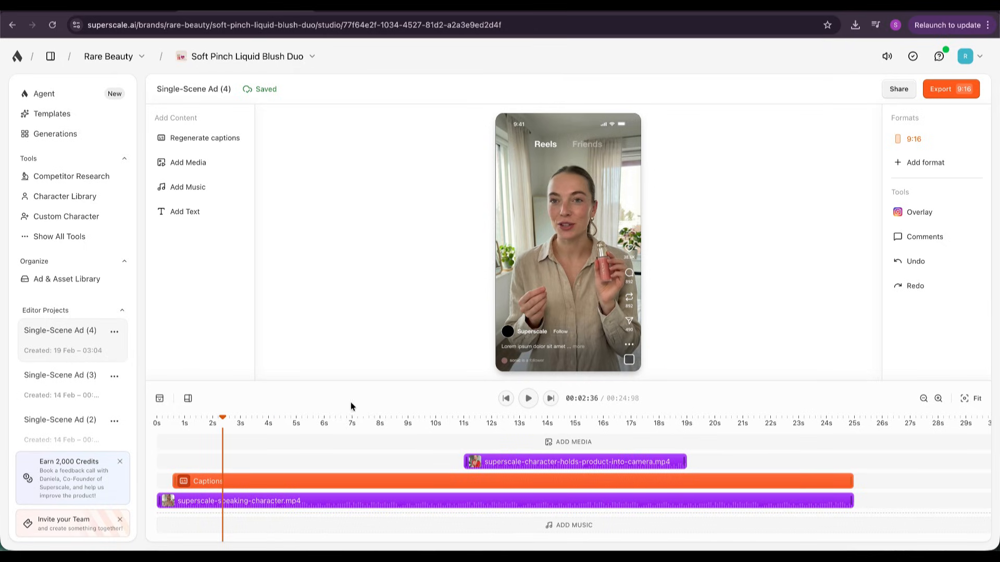
left_click(352, 421)
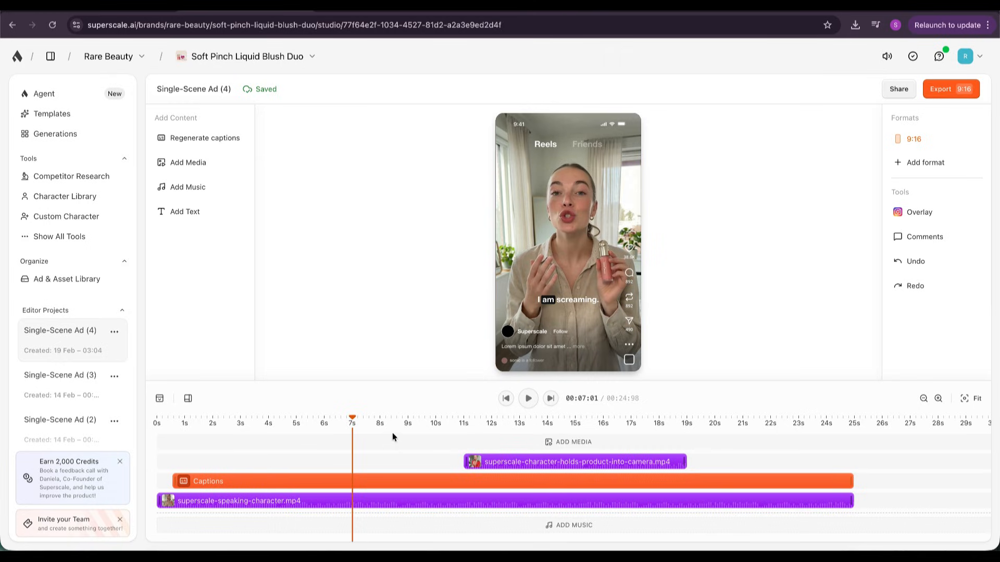
left_click(409, 424)
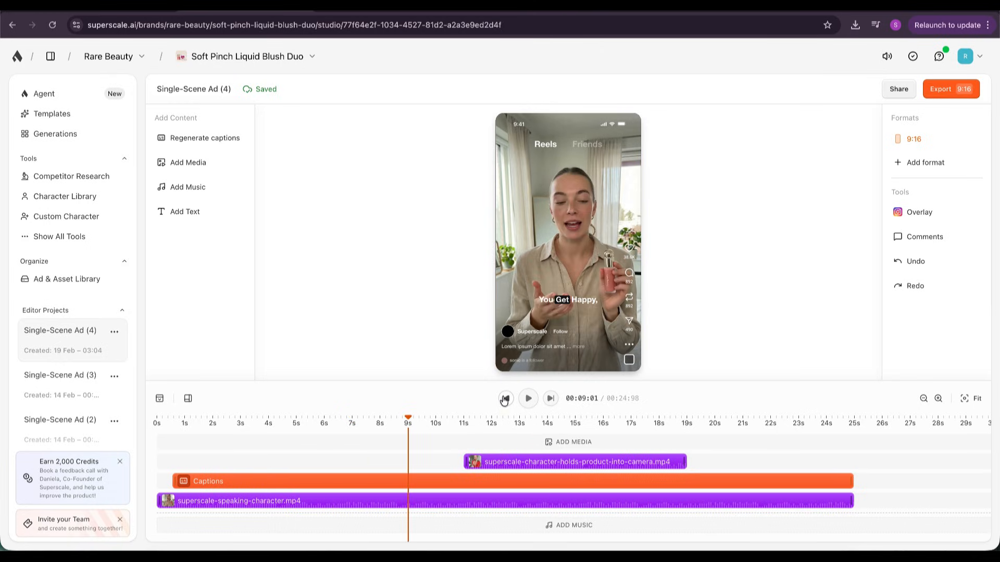
left_click(445, 426)
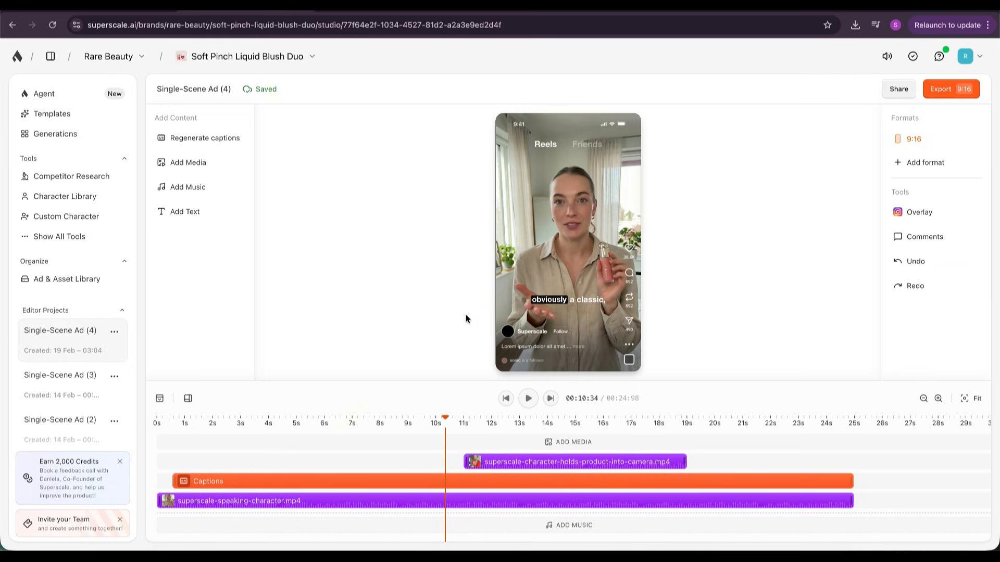
left_click(519, 425)
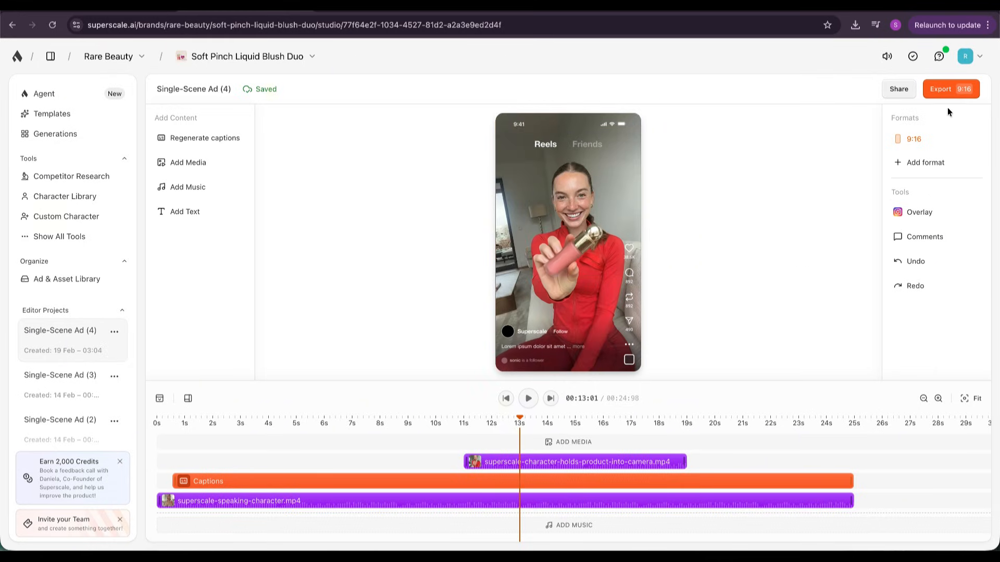
left_click(952, 86)
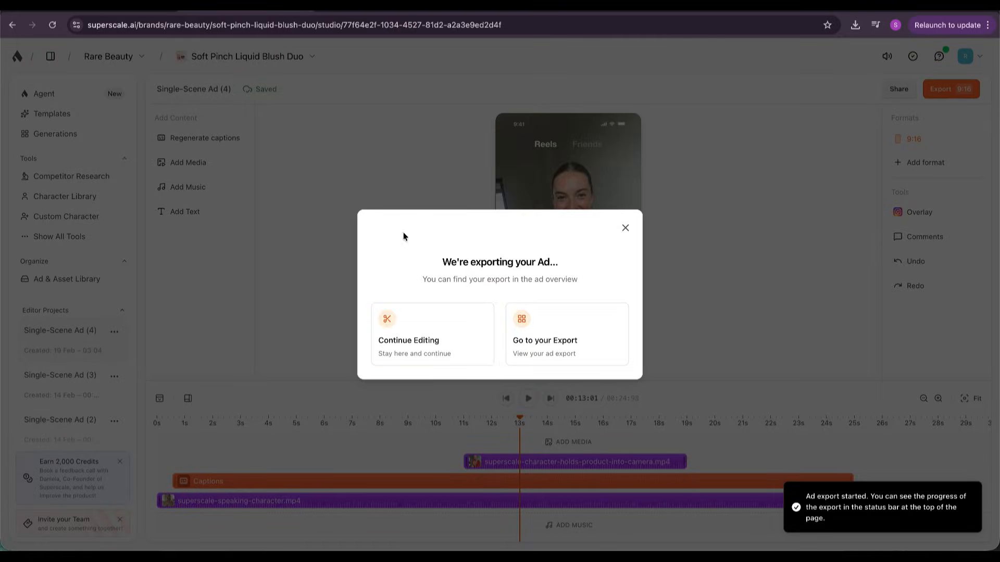
Leave the export notice and view the exported Single-Scene Ad (4) on its detail page.
left_click(387, 319)
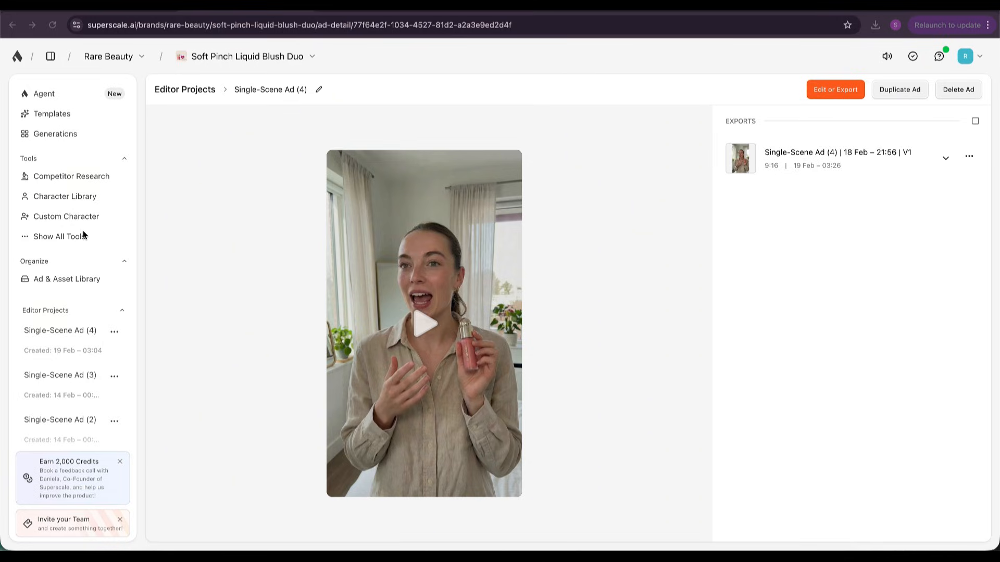
Open Trending Ads from the full tool list and examine the ads' creatives, reach, running times and target audiences.
left_click(68, 237)
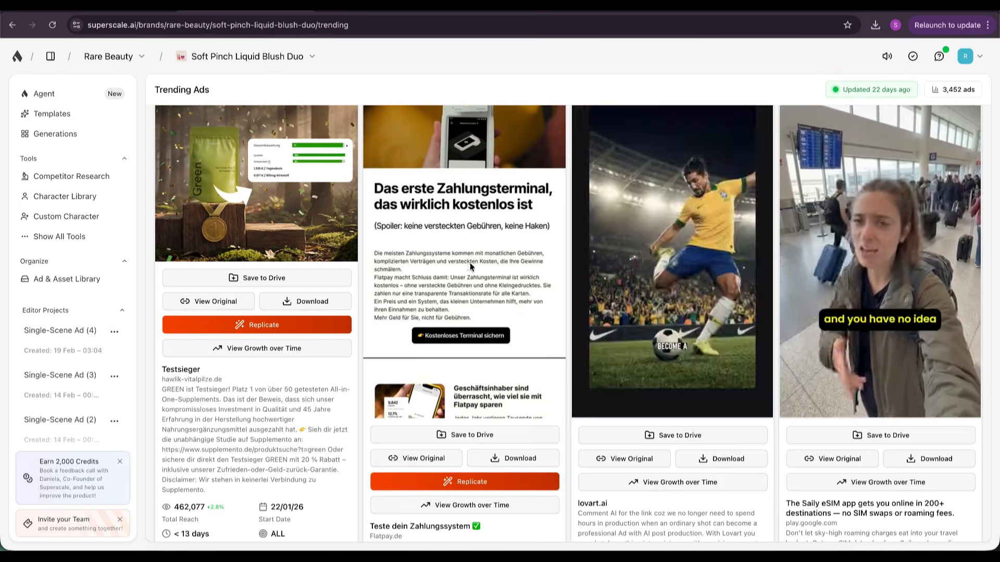
scroll(450, 390, "down", 5)
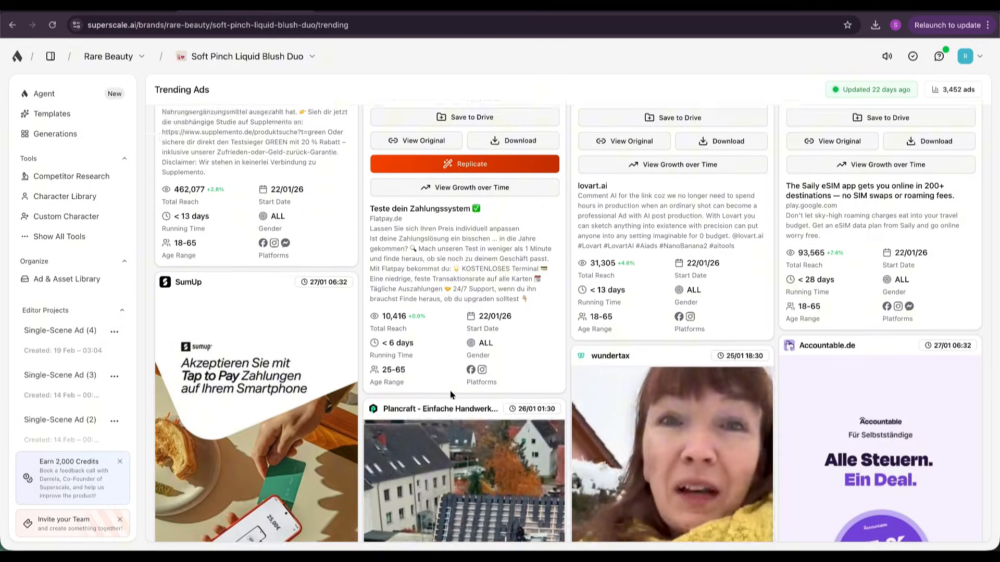
scroll(450, 391, "down", 8)
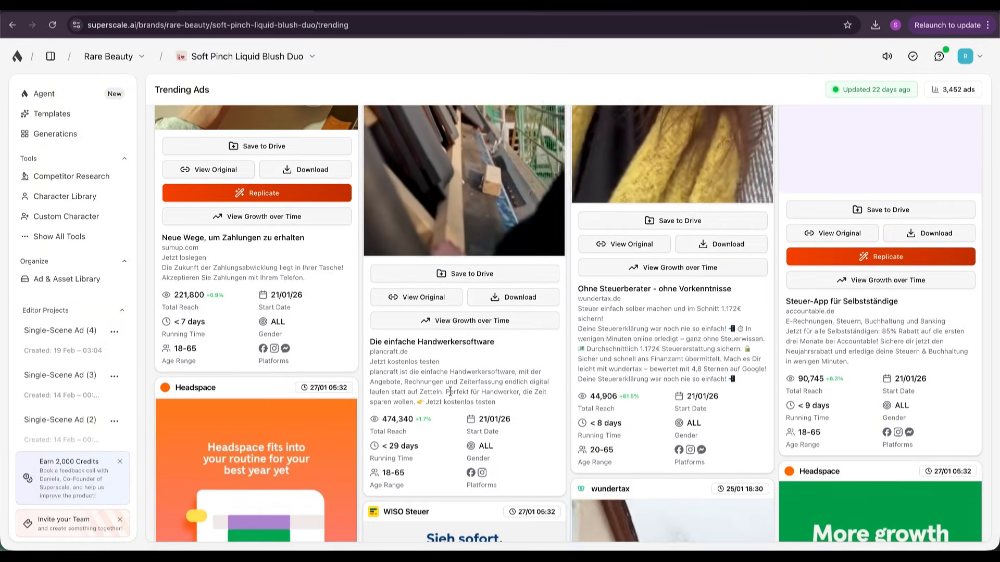
scroll(450, 391, "down", 8)
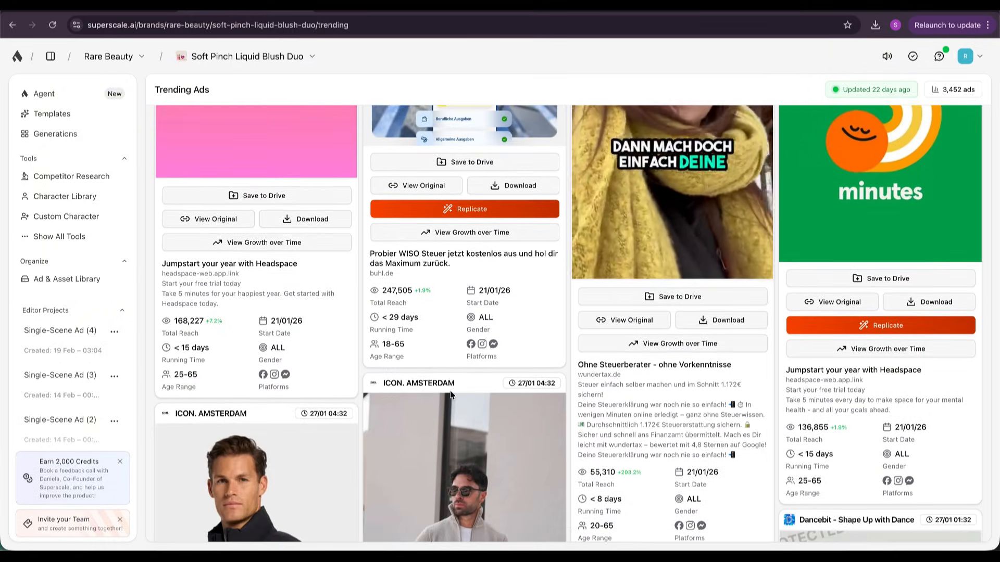
scroll(451, 395, "down", 8)
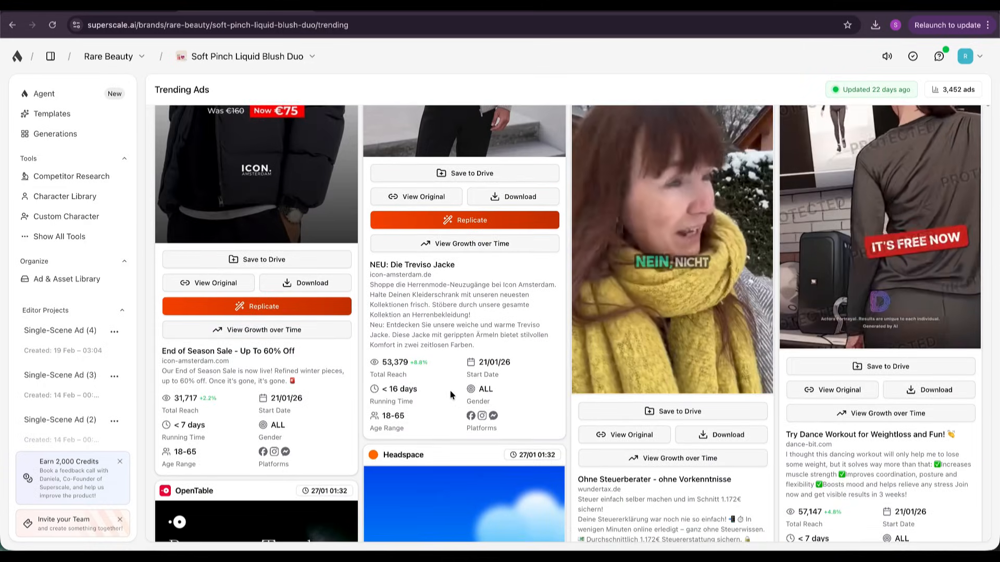
scroll(450, 391, "down", 6)
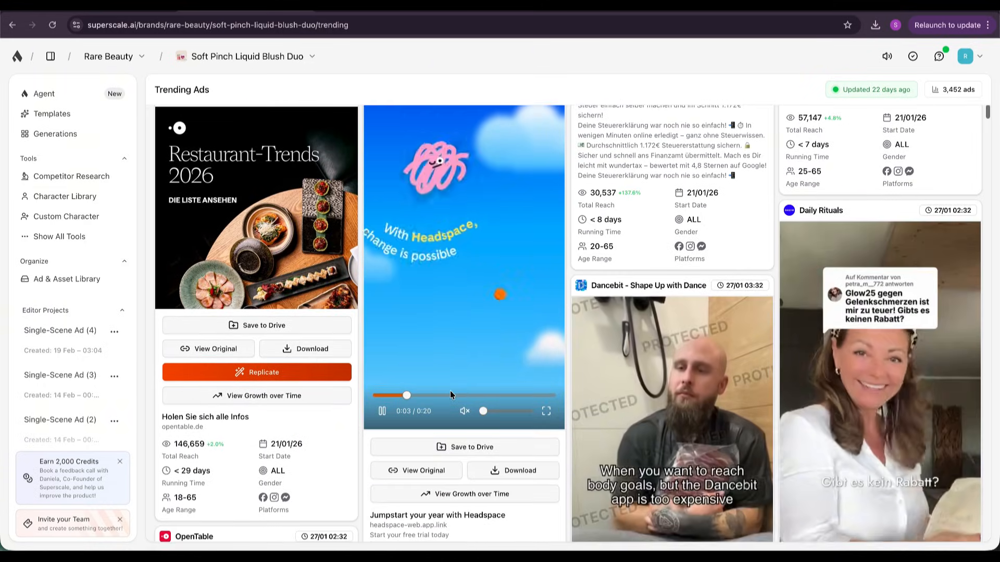
scroll(450, 390, "down", 6)
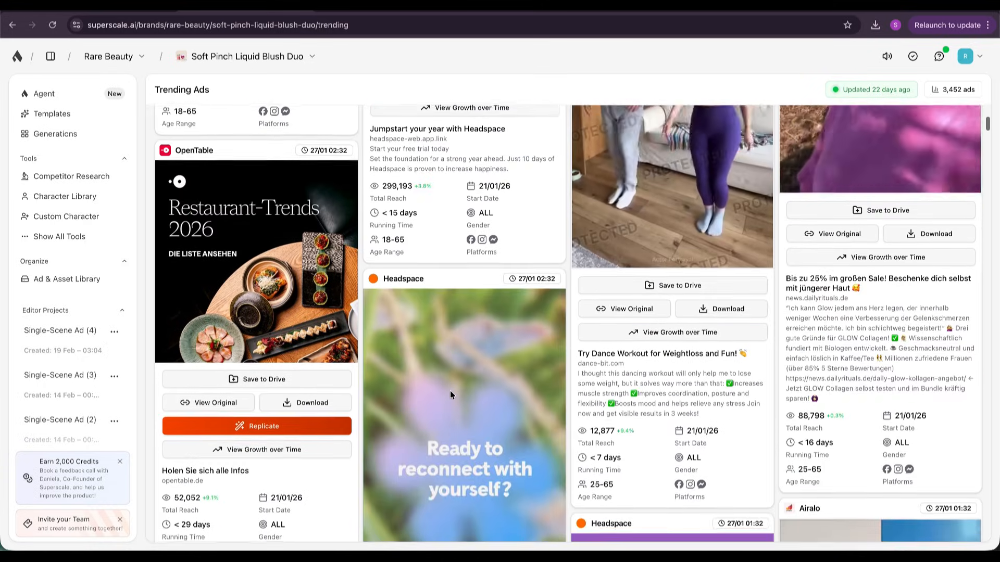
scroll(450, 390, "down", 6)
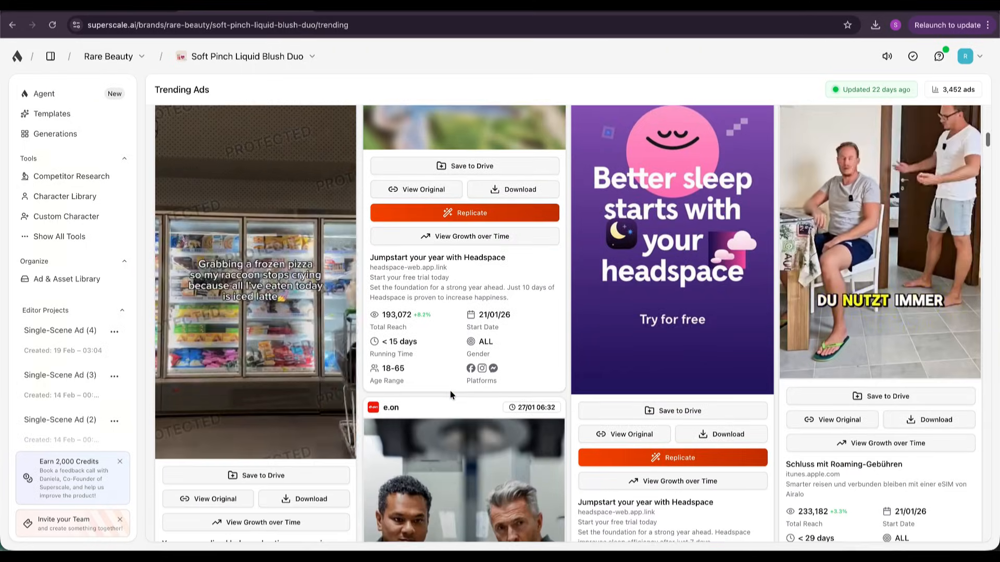
scroll(450, 394, "down", 1)
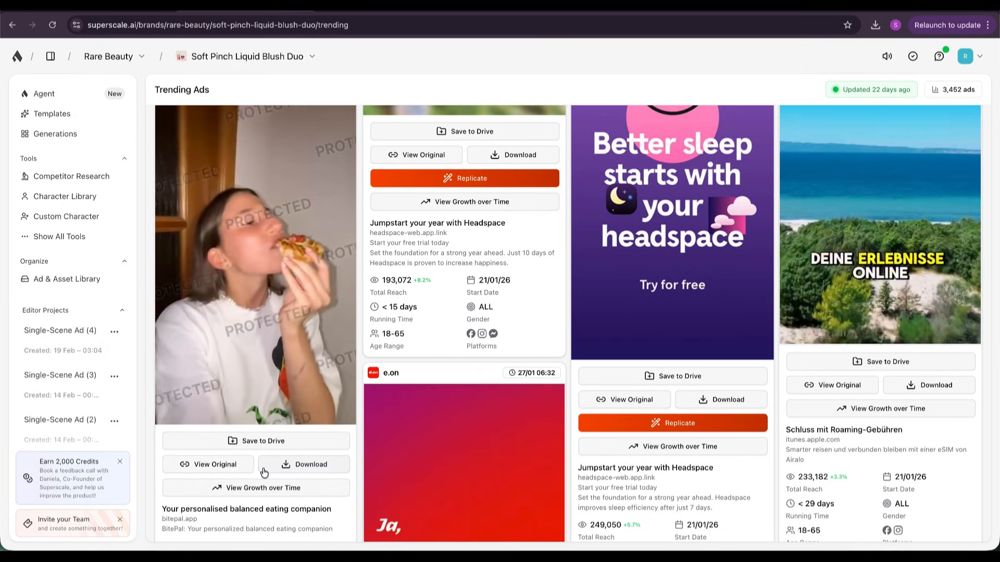
scroll(255, 475, "down", 3)
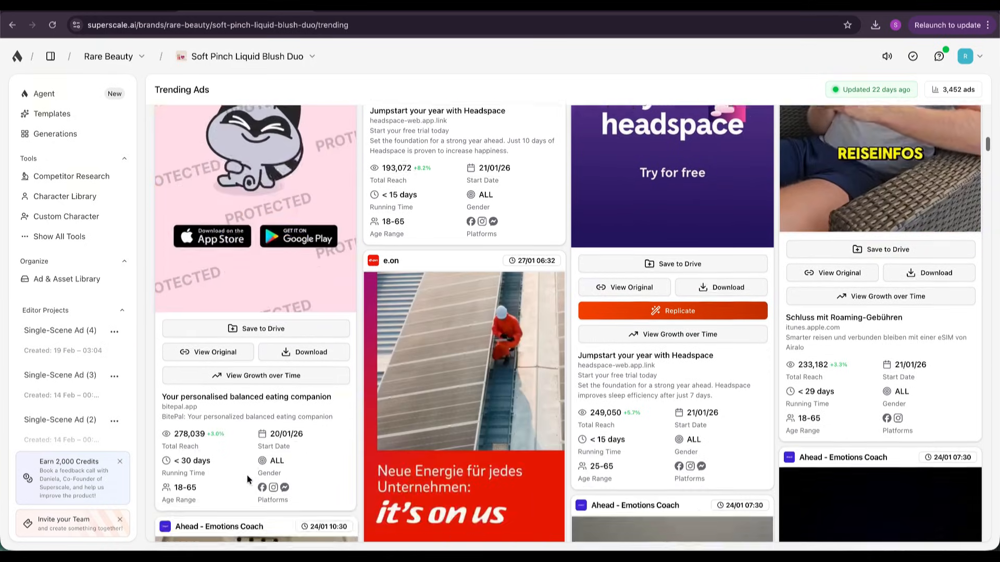
scroll(247, 479, "down", 15)
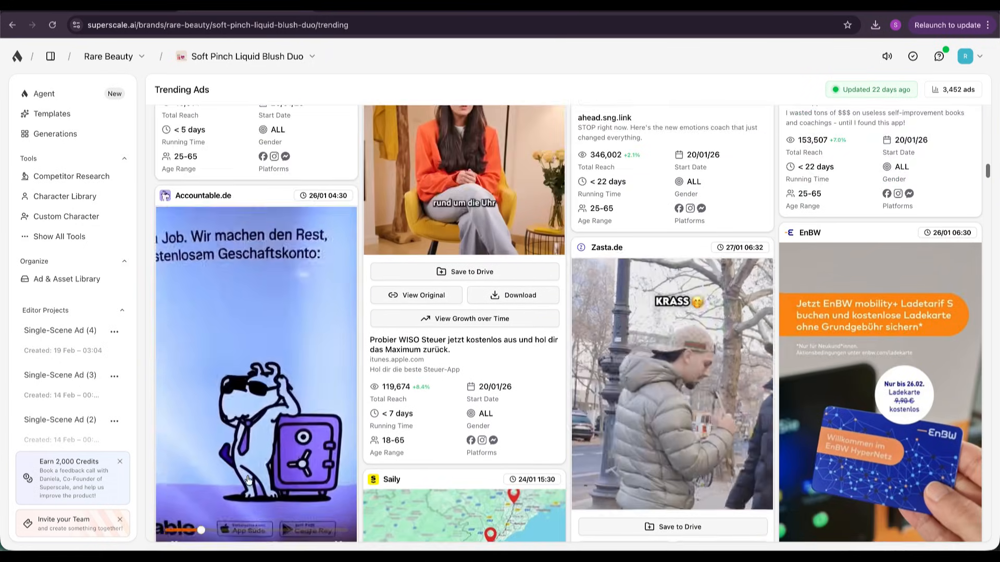
scroll(248, 480, "down", 6)
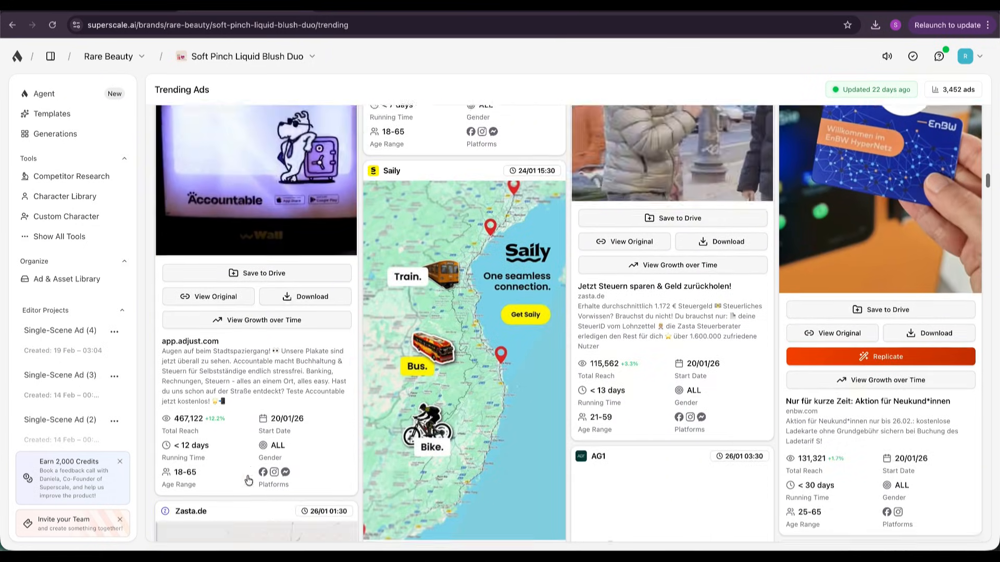
scroll(248, 480, "down", 12)
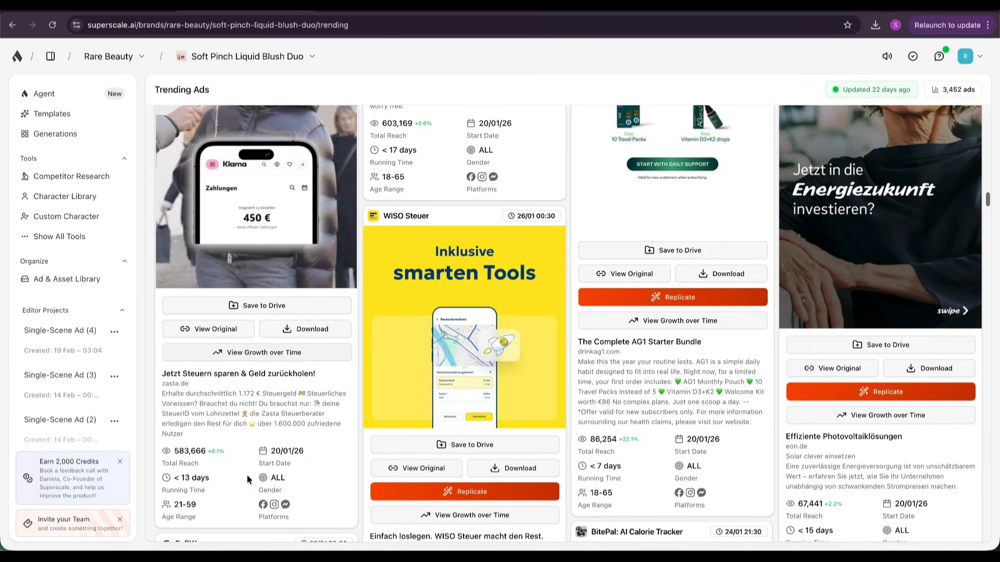
scroll(383, 359, "down", 15)
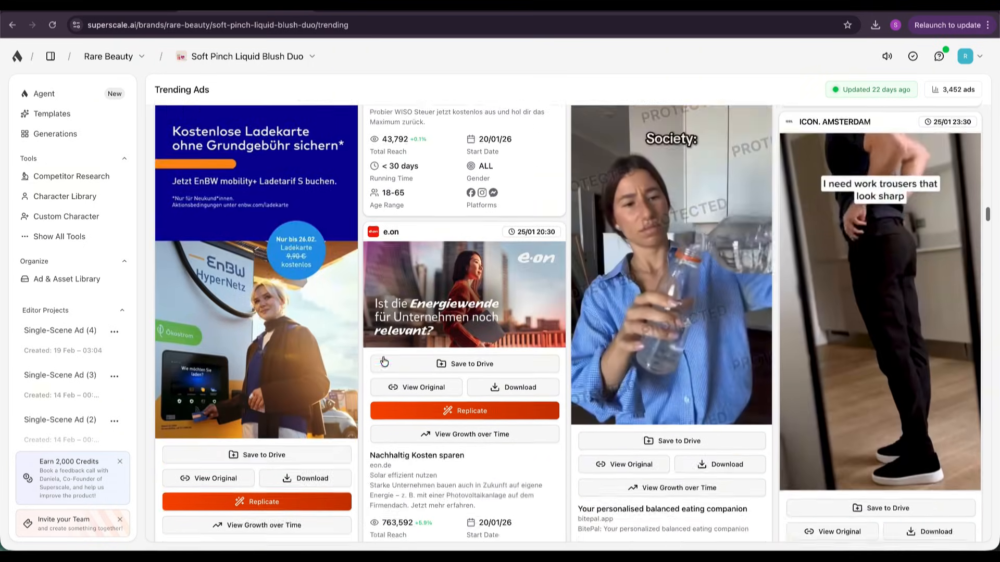
scroll(383, 359, "down", 10)
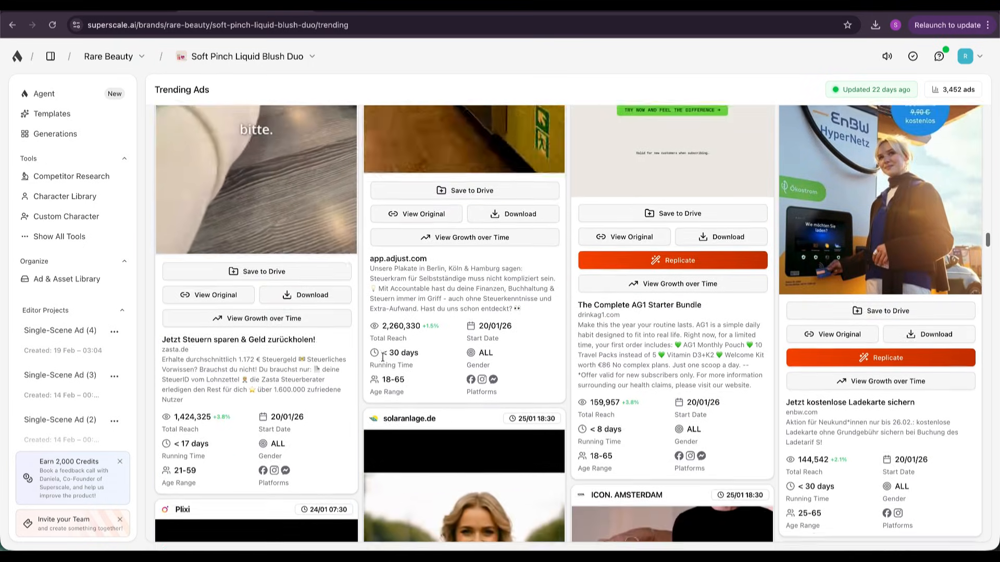
scroll(454, 290, "down", 11)
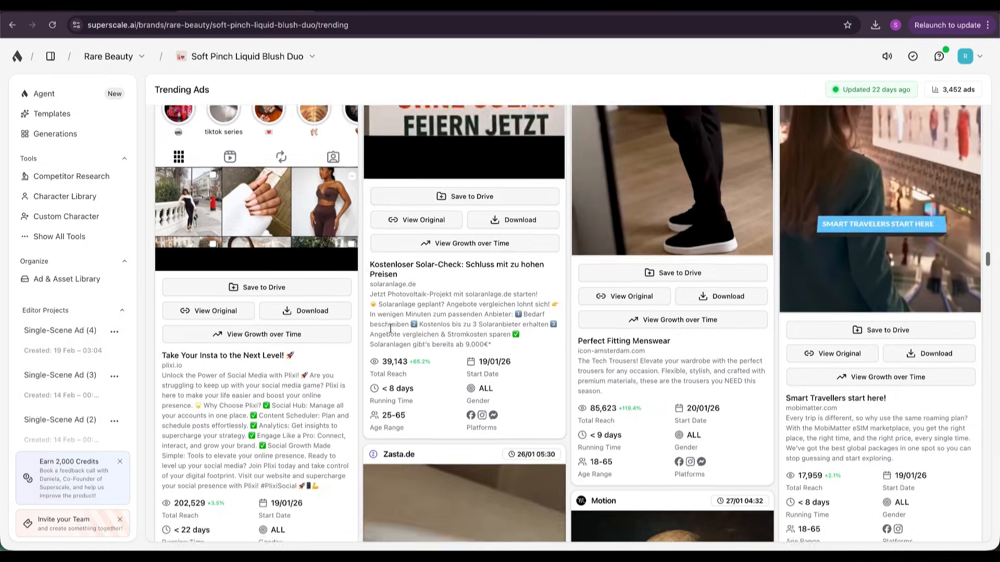
scroll(391, 329, "down", 10)
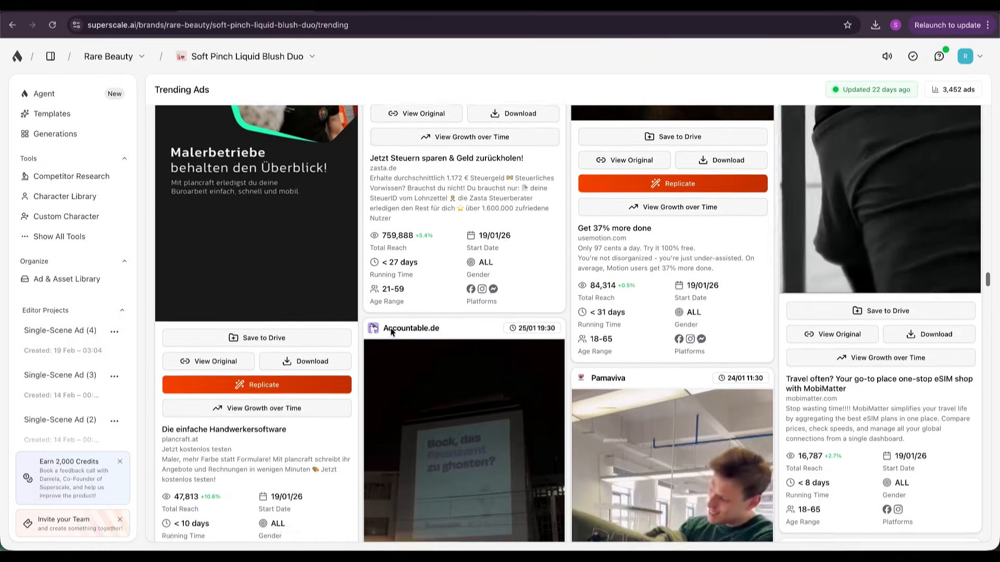
scroll(392, 334, "down", 10)
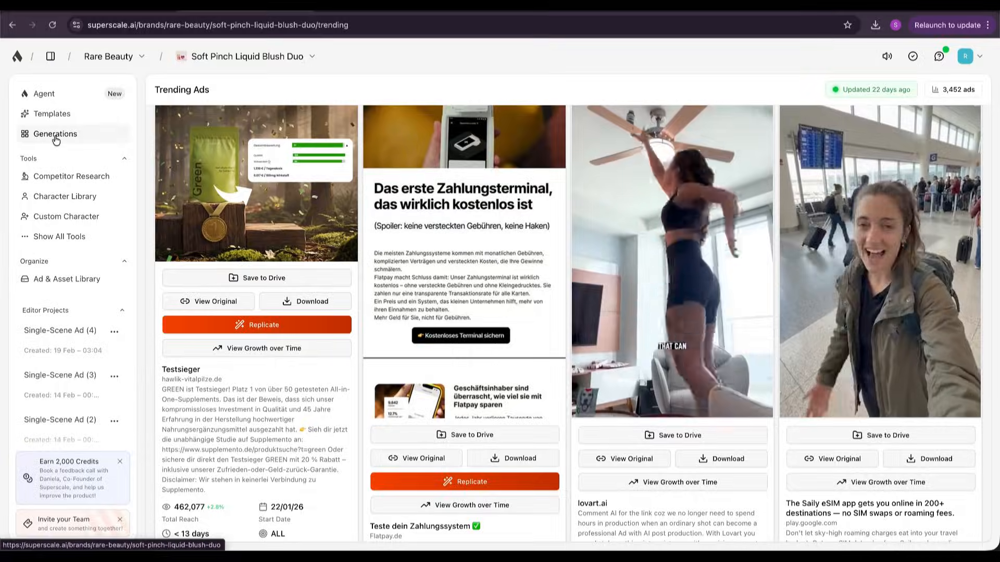
Open the Generations overview and review the product-holding and speaking-character videos from today and 14 February 2026.
left_click(56, 137)
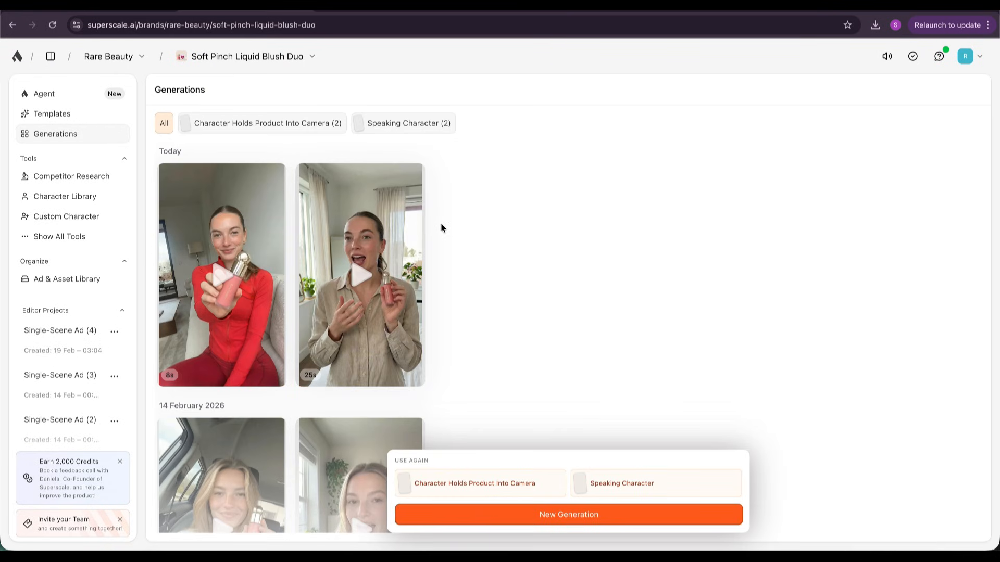
scroll(441, 228, "down", 3)
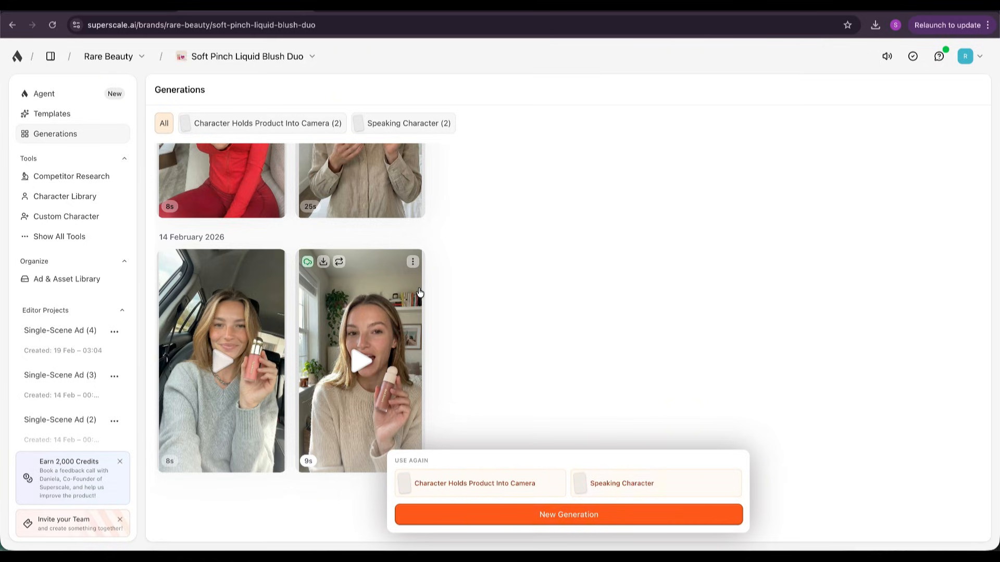
scroll(420, 293, "up", 3)
scroll(436, 232, "down", 2)
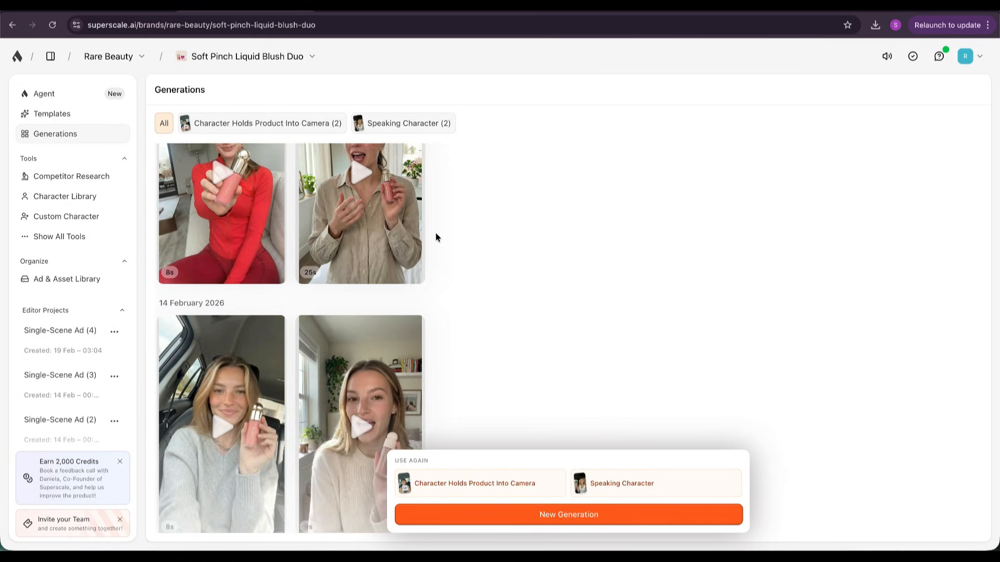
scroll(436, 232, "up", 2)
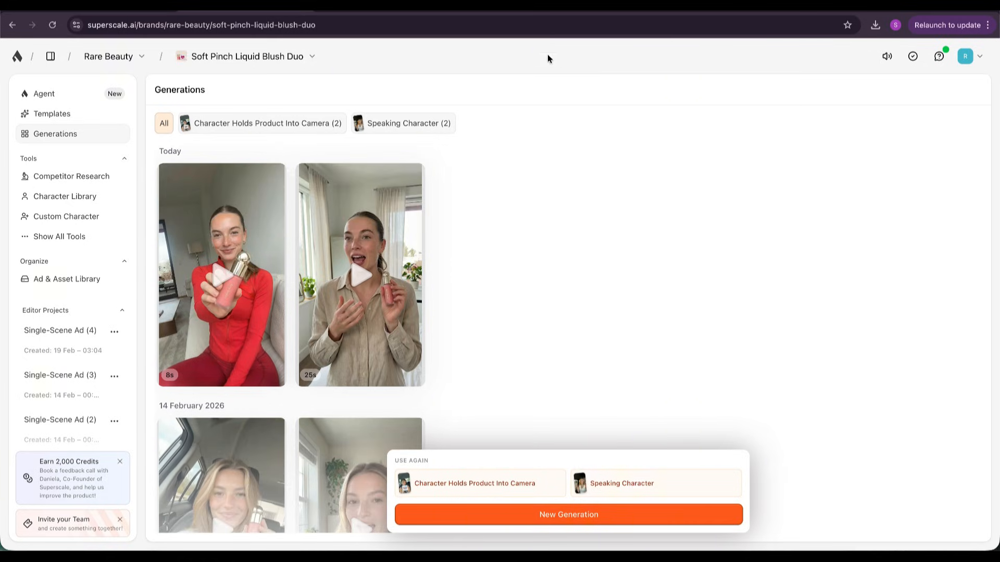